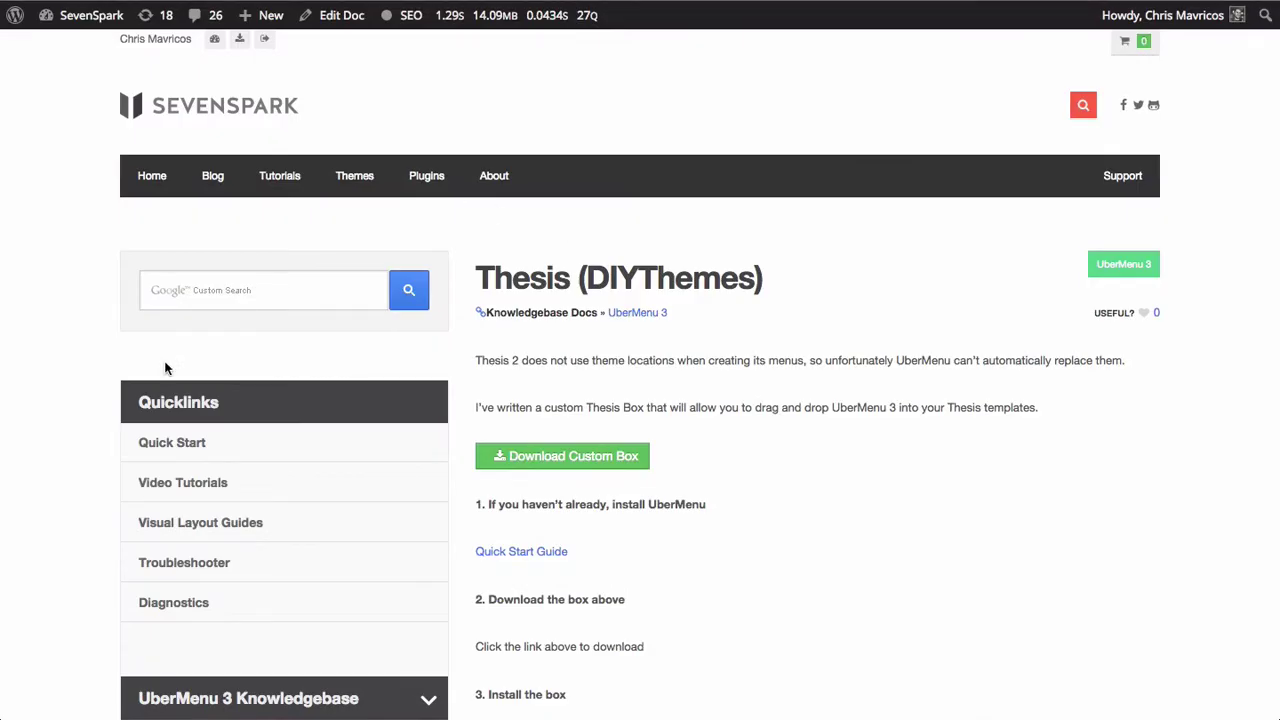
# Download the custom UberMenu 3 Thesis box zip from the Thesis knowledgebase article
pyautogui.click(266, 289)
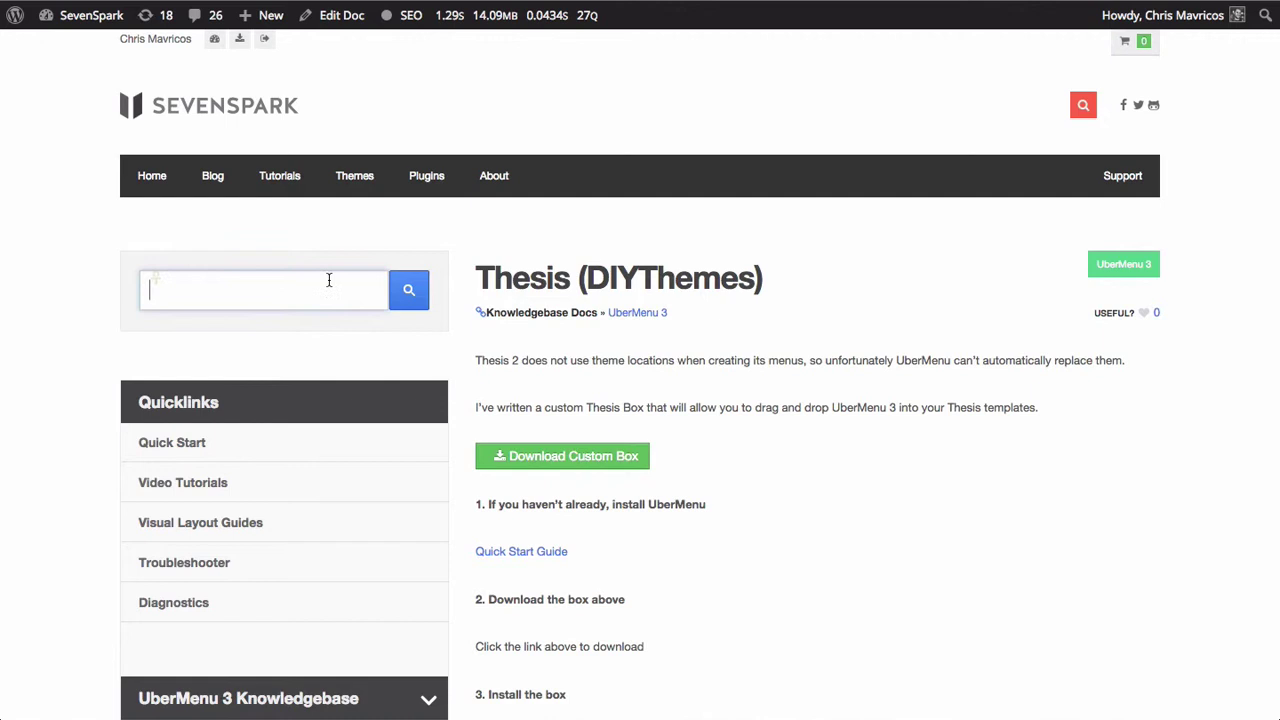
pyautogui.scroll(-2, 406, 270)
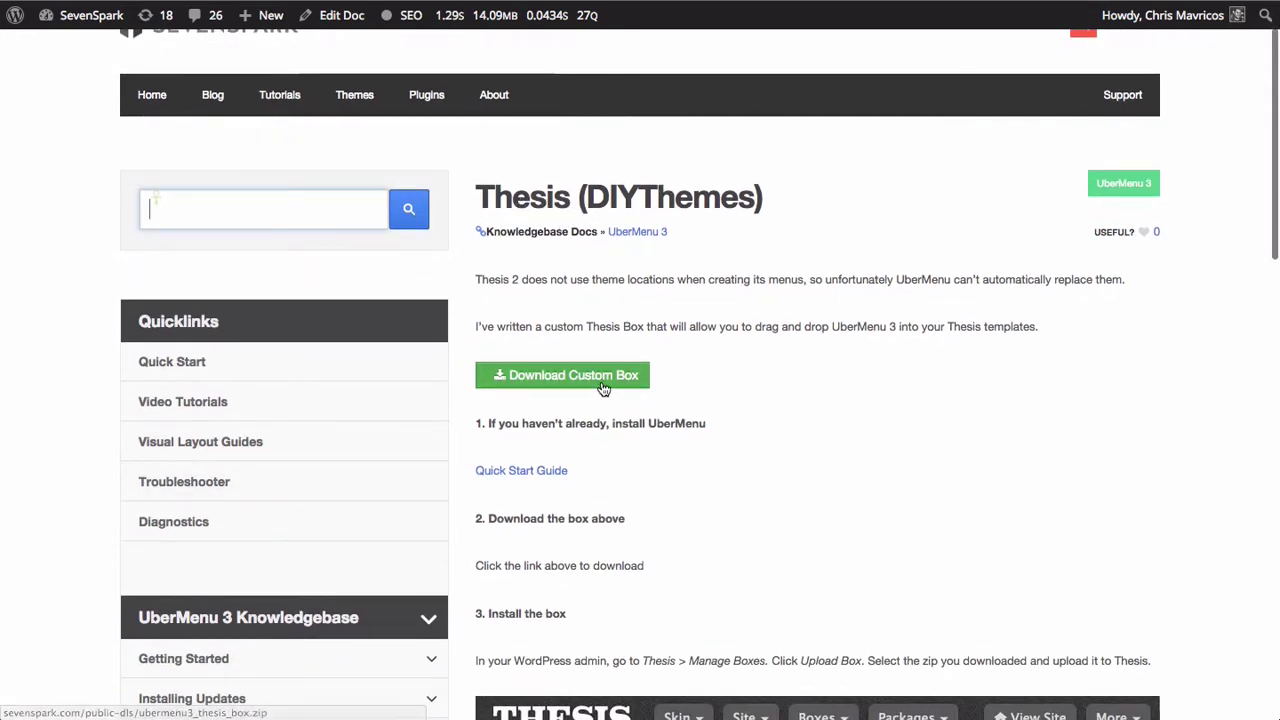
pyautogui.scroll(-1, 680, 385)
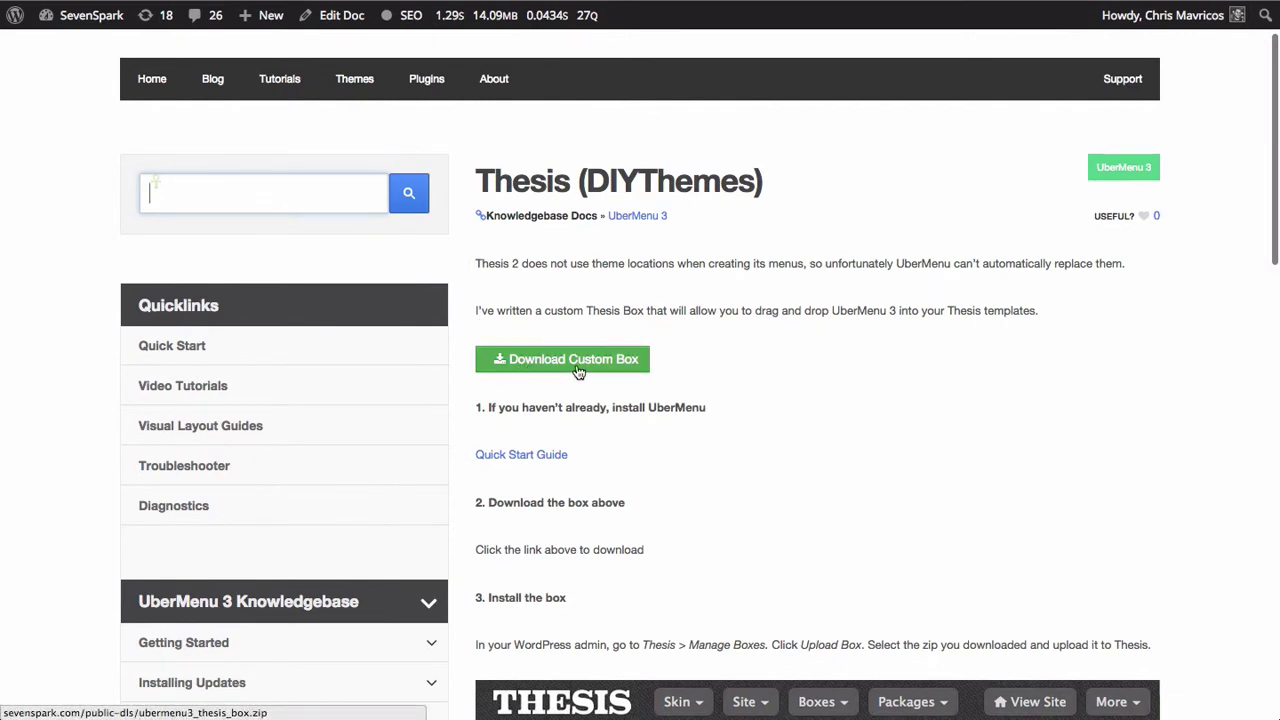
pyautogui.click(567, 361)
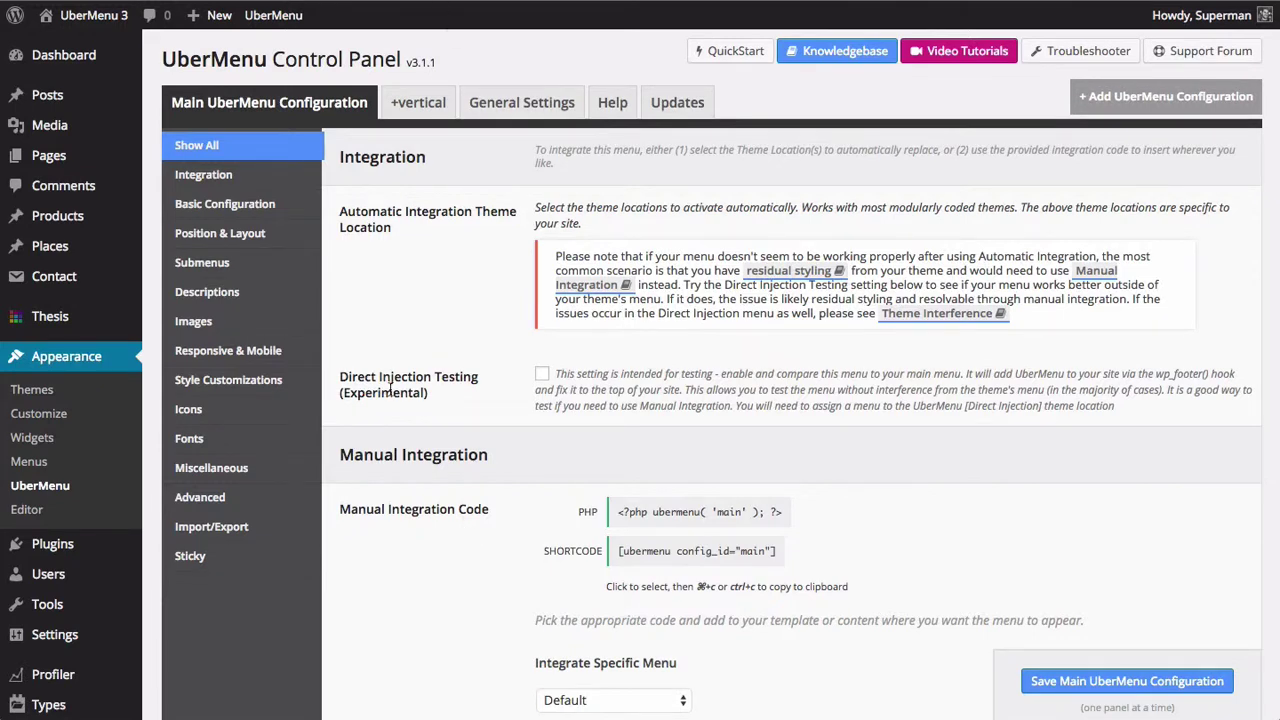
# Upload ubermenu3_thesis_box.zip as a new Thesis box and close the upload dialog
pyautogui.moveTo(63, 317)
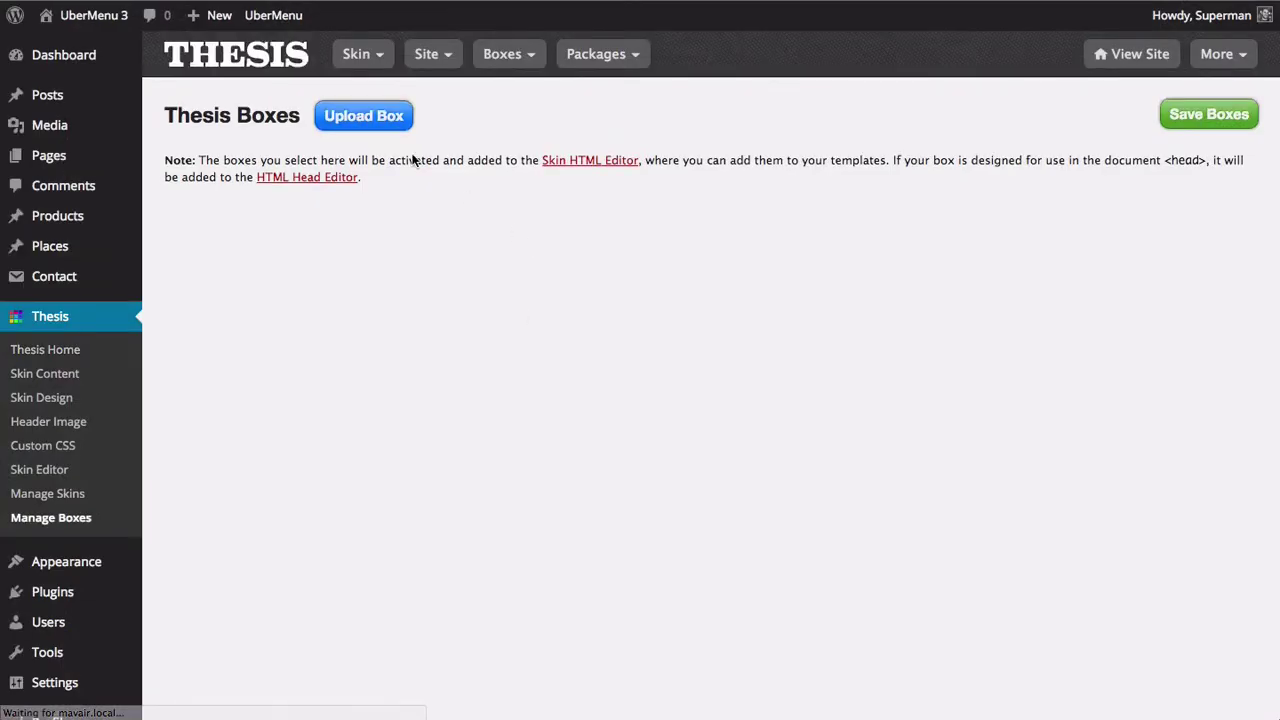
pyautogui.click(356, 122)
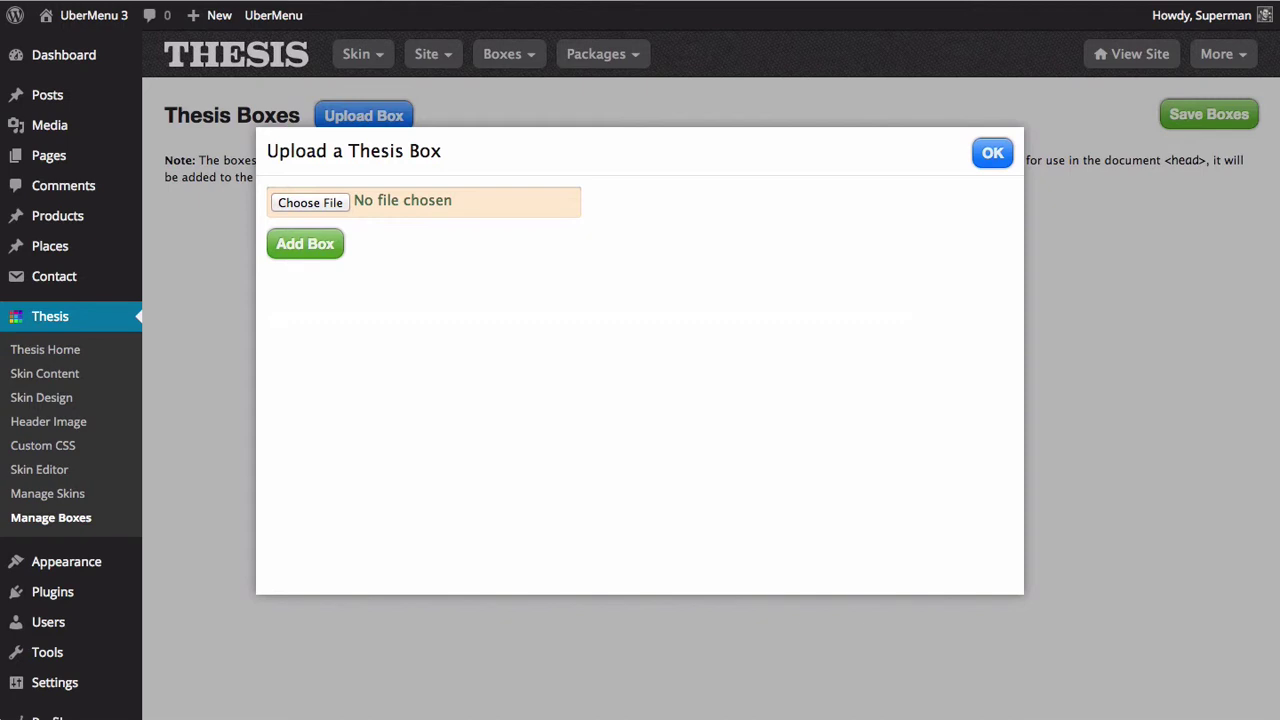
pyautogui.moveTo(2, 330); pyautogui.dragTo(280, 218)
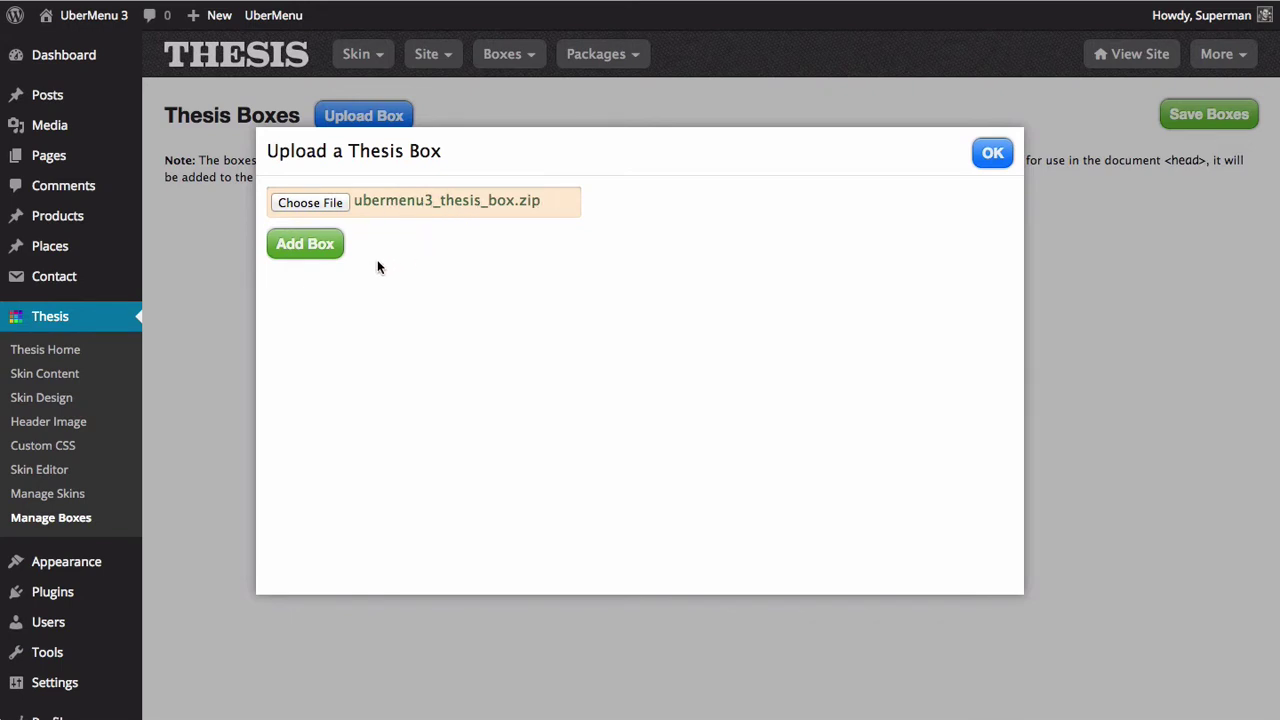
pyautogui.click(295, 247)
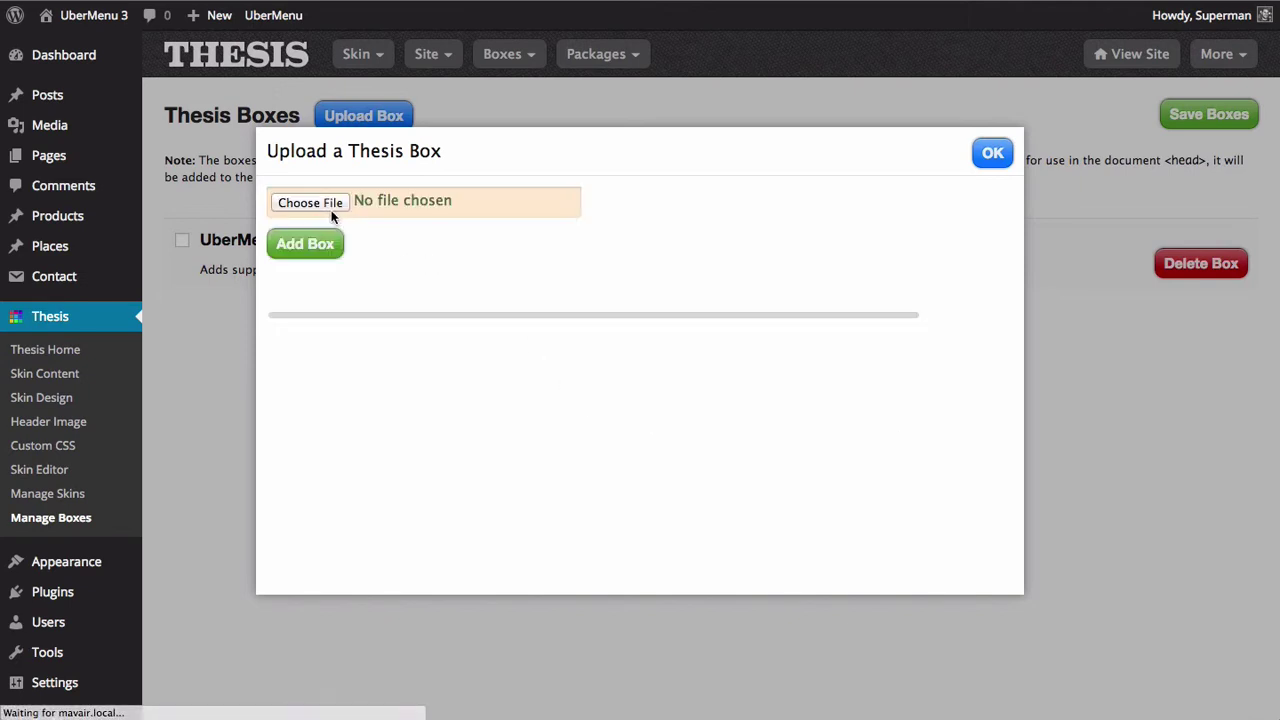
pyautogui.click(993, 152)
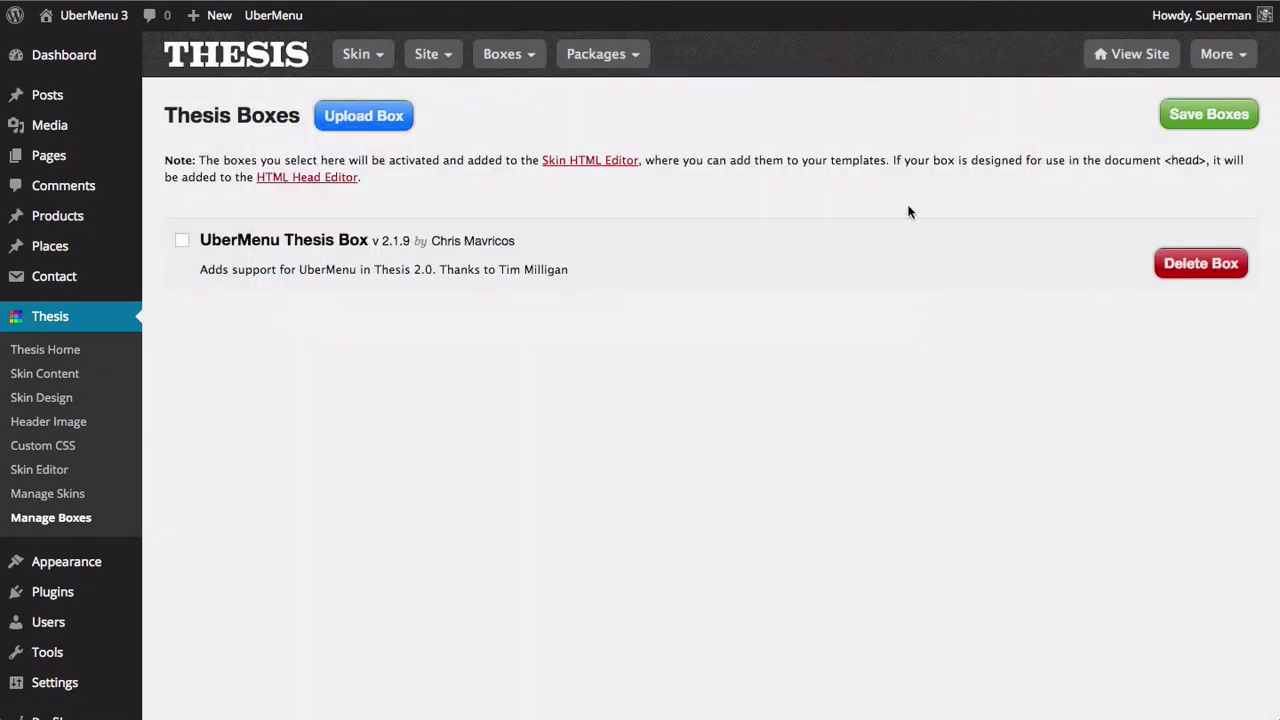
# Tick the UberMenu Thesis Box and save the Thesis box selection
pyautogui.click(181, 244)
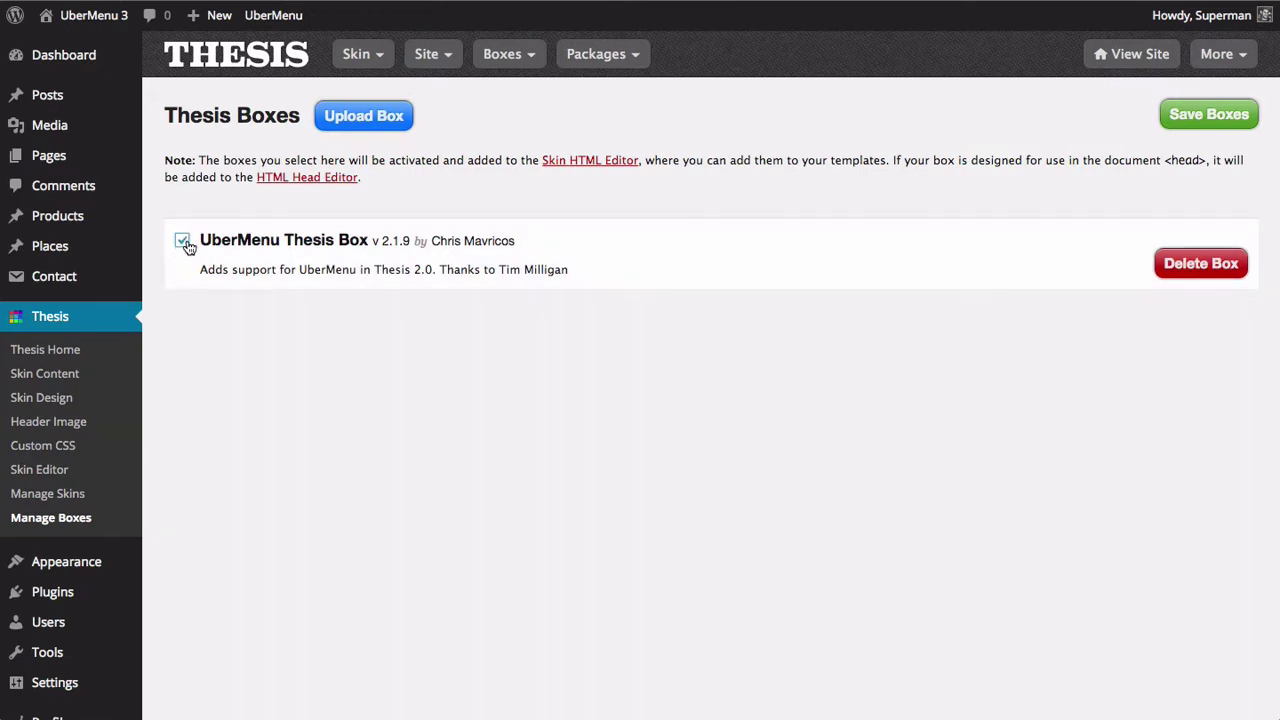
pyautogui.click(1213, 117)
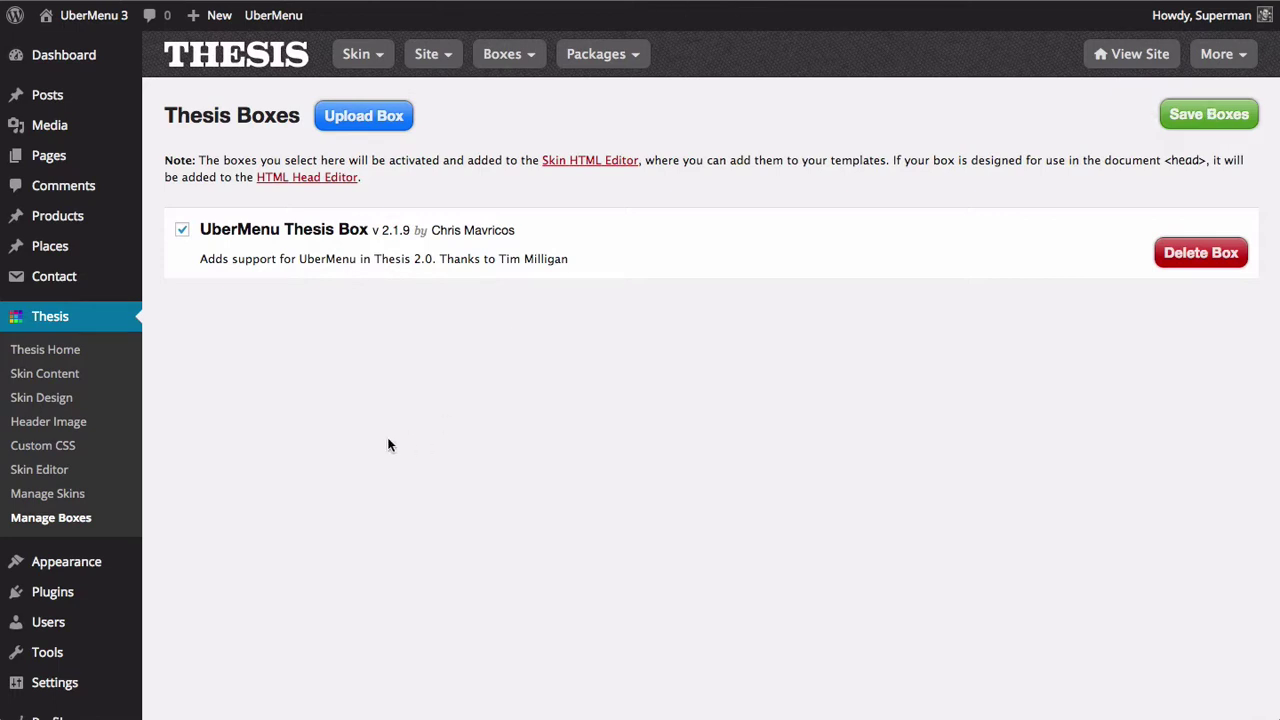
pyautogui.click(37, 473)
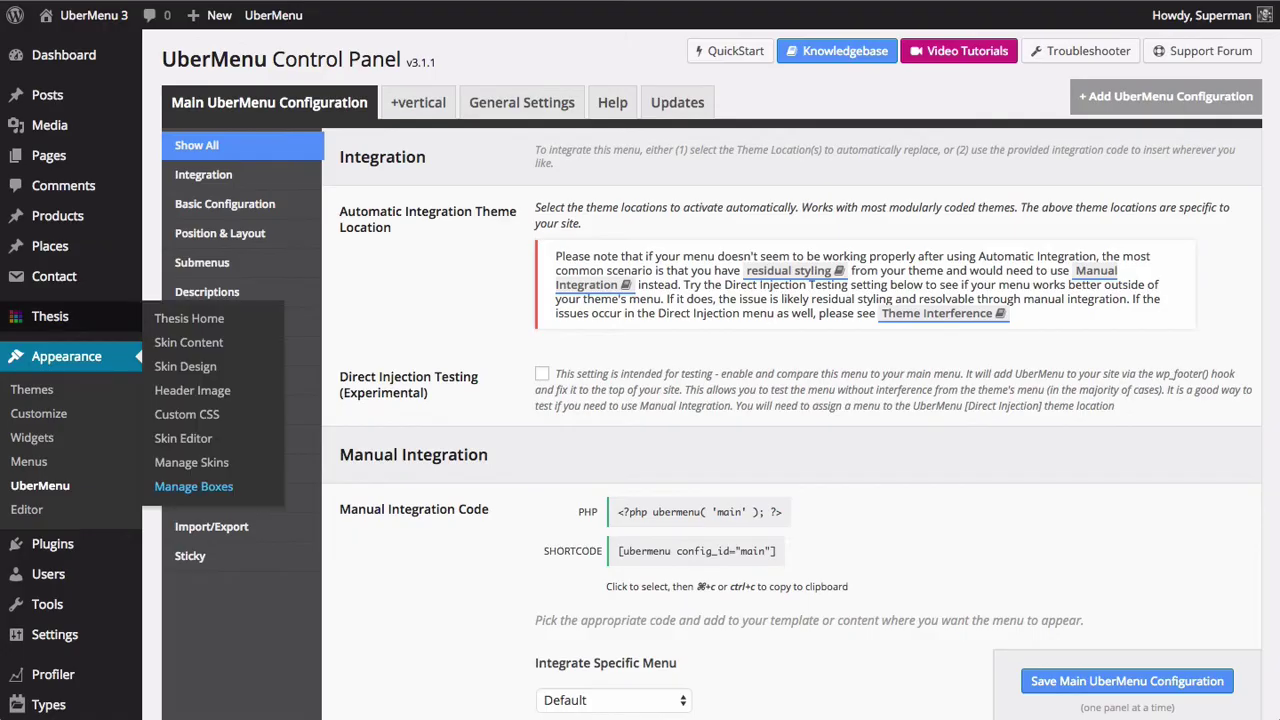
# Go to the Thesis box management page from the admin sidebar
pyautogui.click(193, 486)
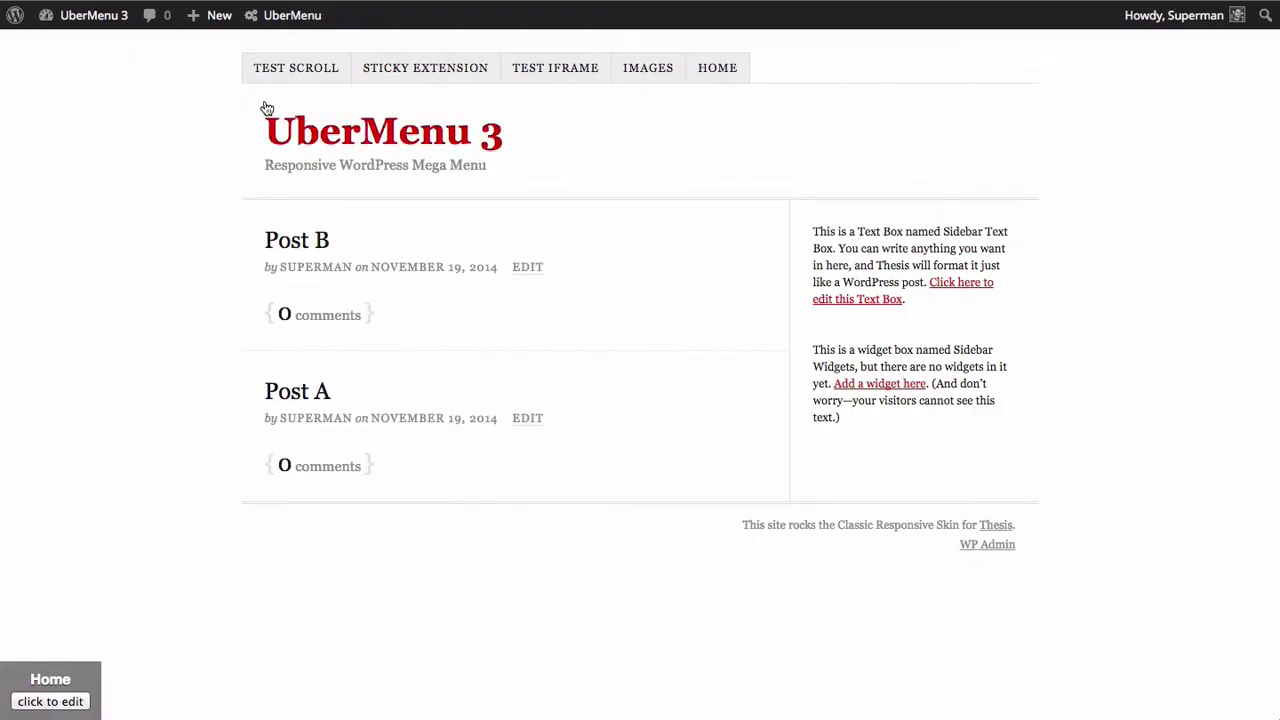
# Add an UberMenu Nav Menu Box and drag it into the Container above Nav Menu
pyautogui.moveTo(262, 78)
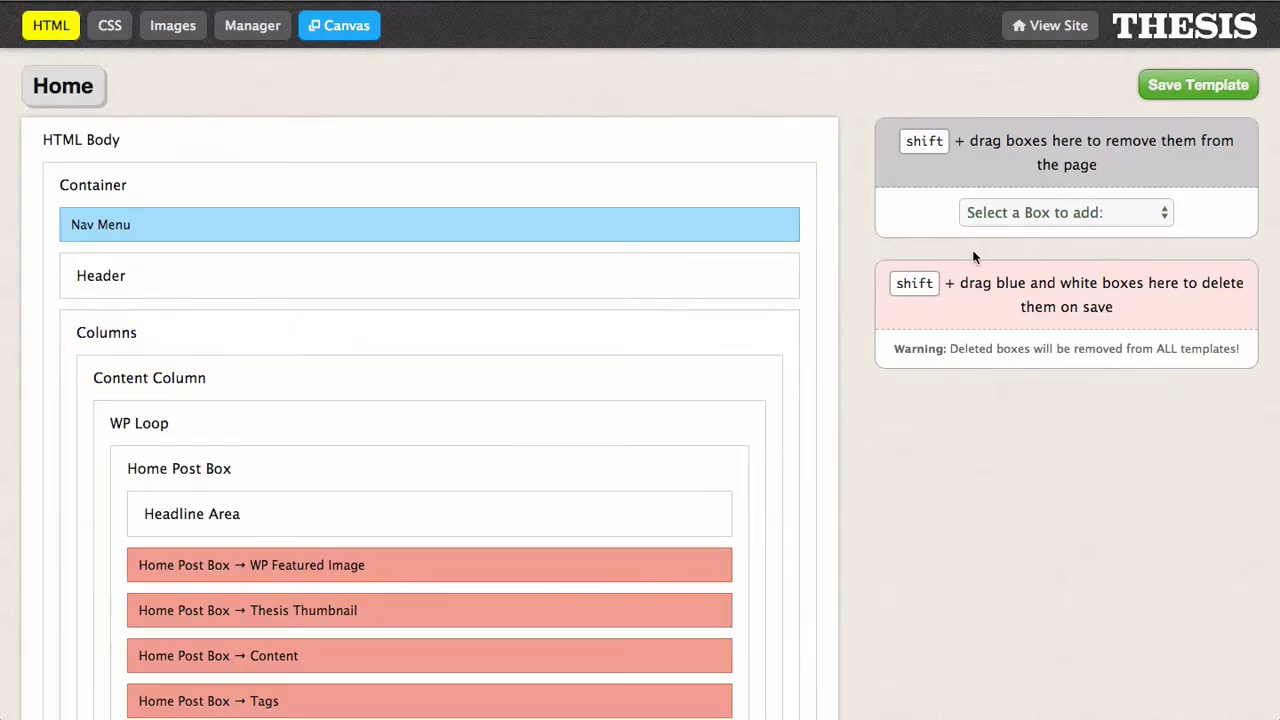
pyautogui.click(1022, 214)
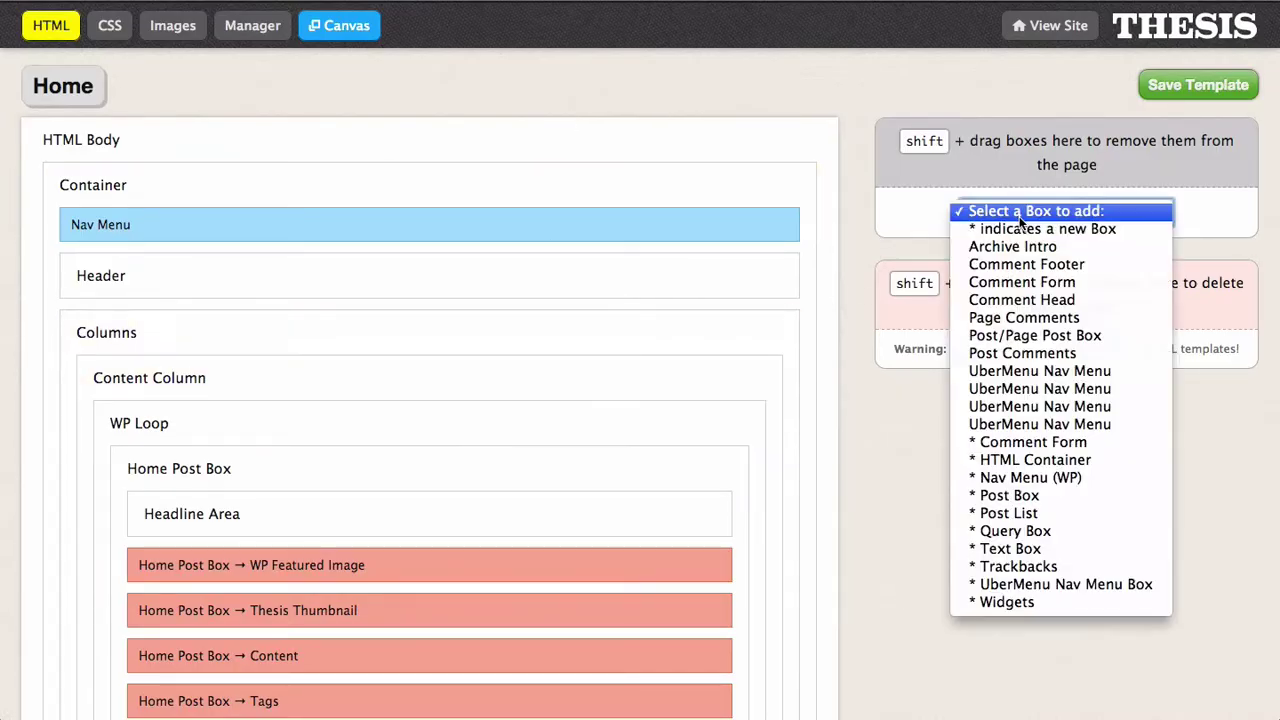
pyautogui.click(1055, 590)
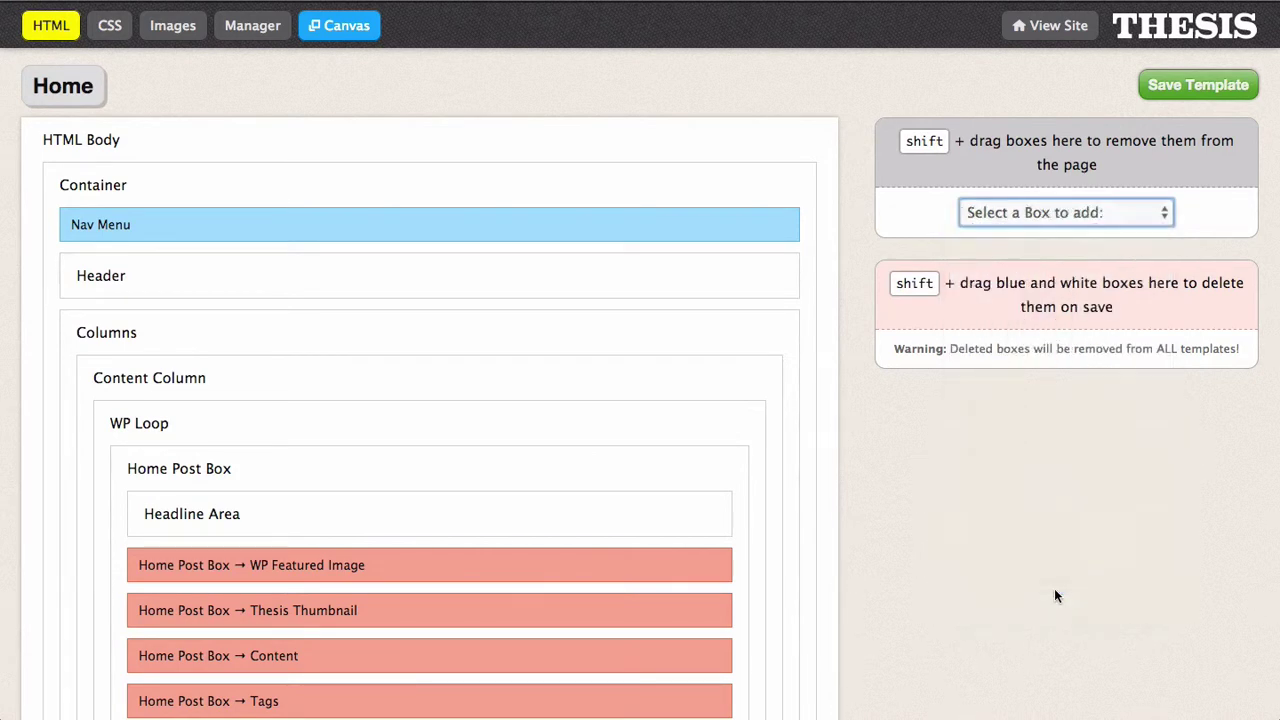
pyautogui.click(1070, 254)
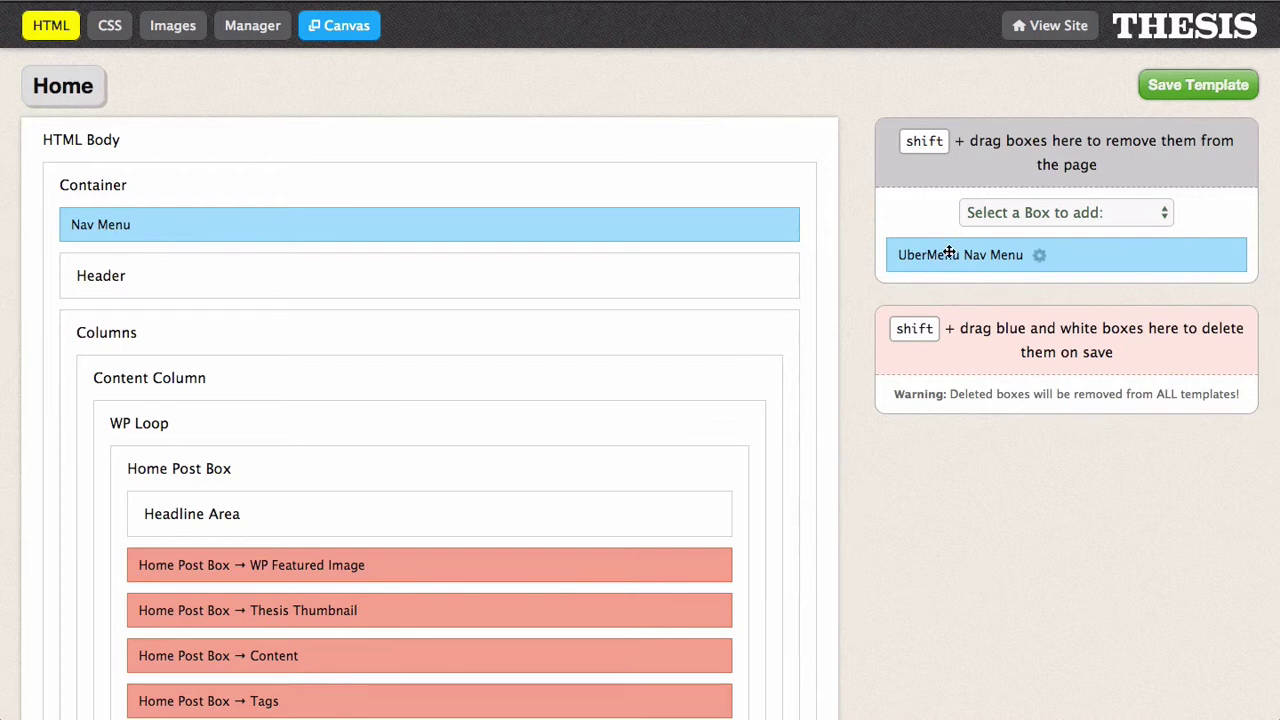
pyautogui.moveTo(974, 249); pyautogui.dragTo(303, 200)
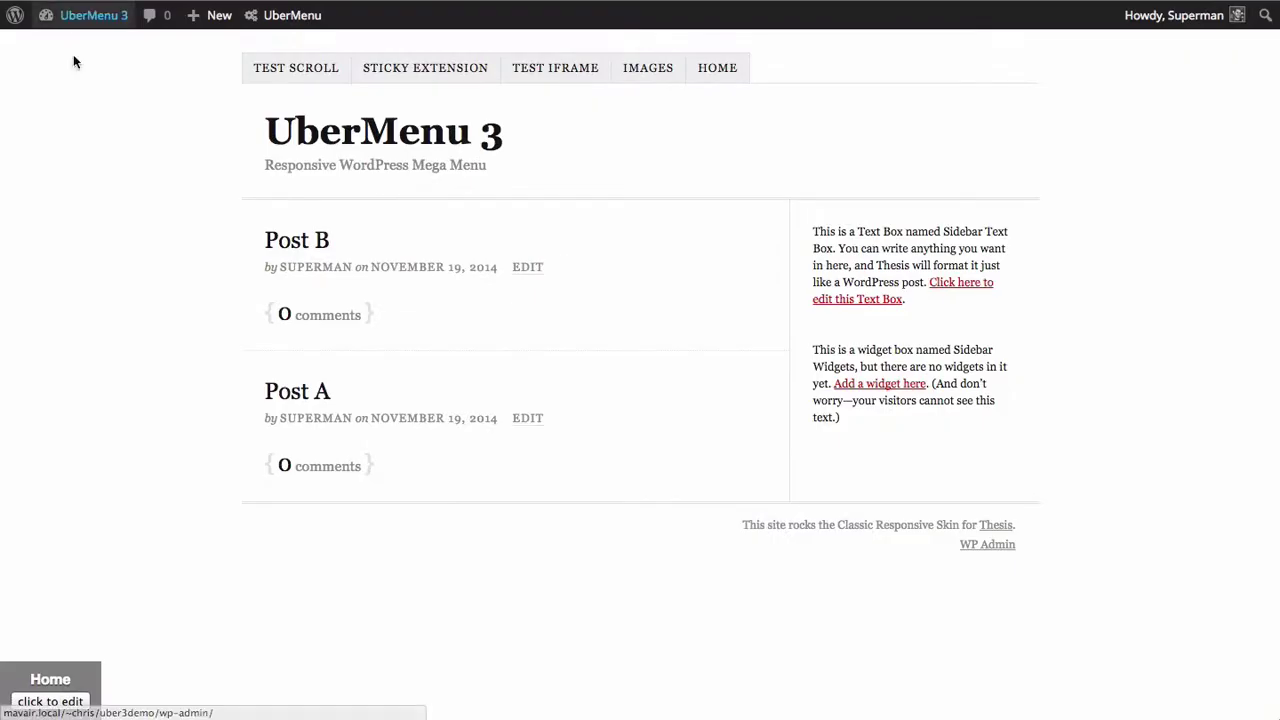
# Reload the site and follow the UberMenu notice's assign-a-menu link
pyautogui.click(73, 54)
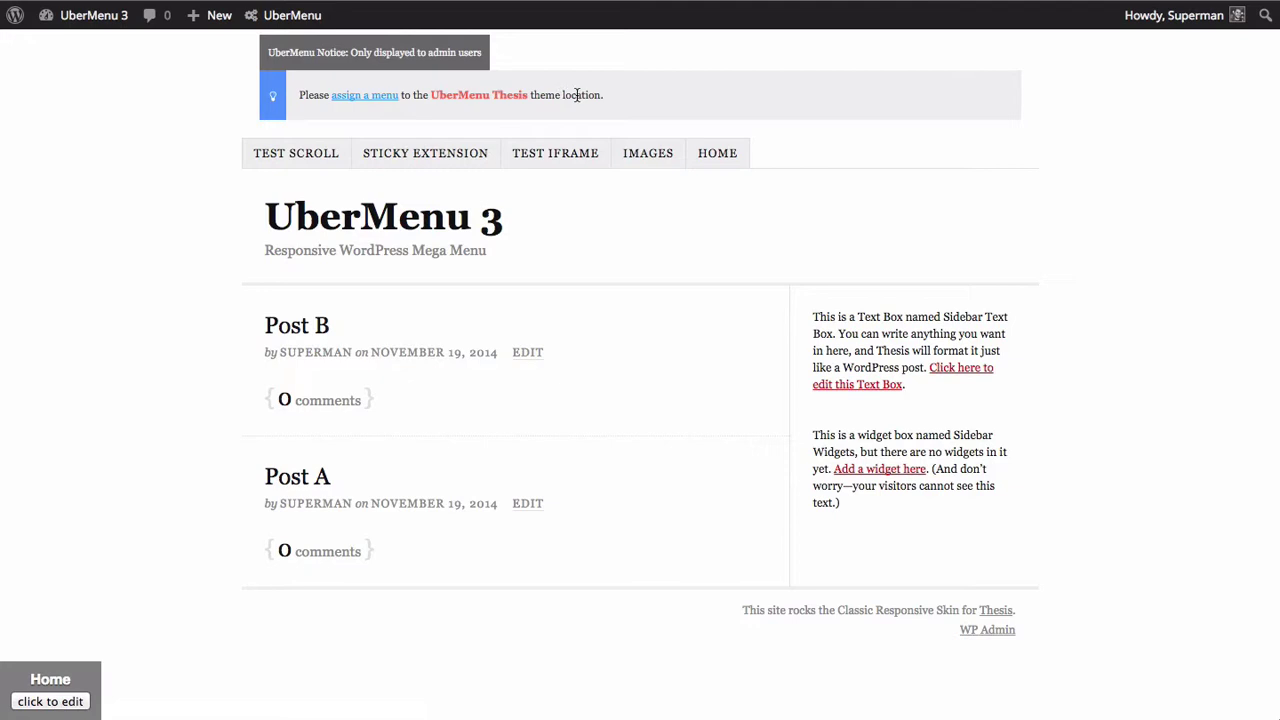
pyautogui.click(345, 97)
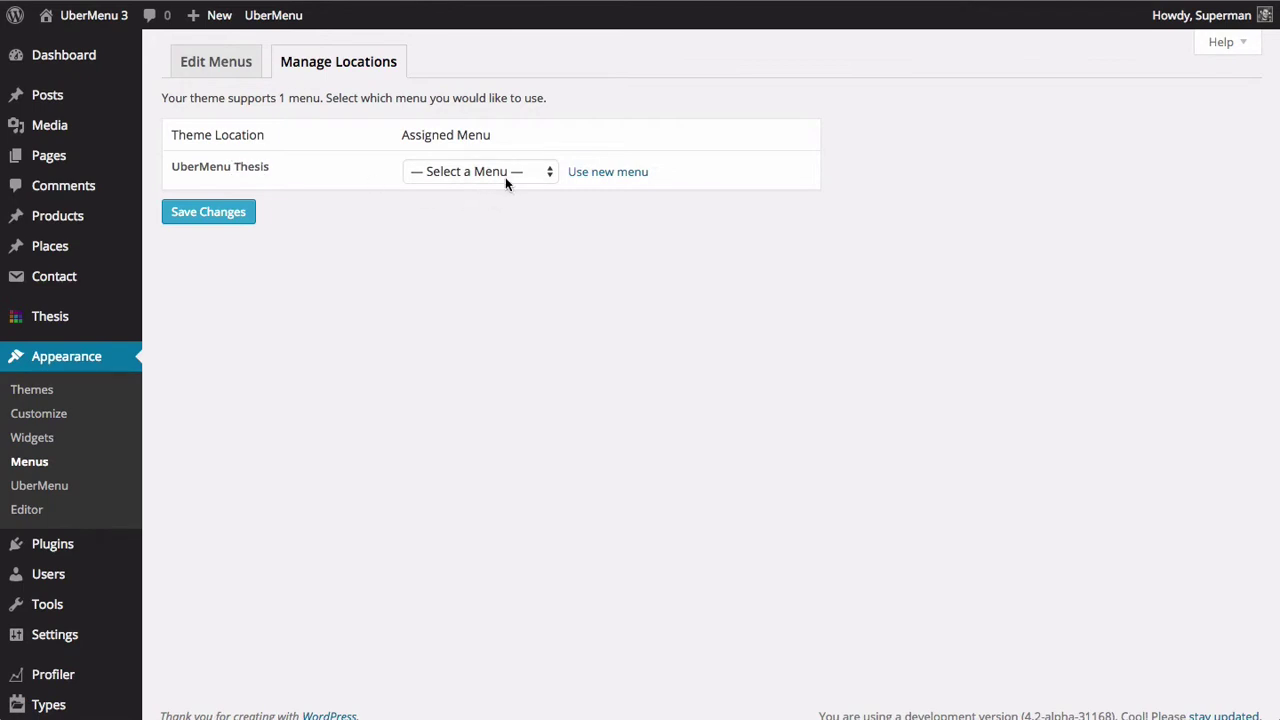
# Assign UberMenu Demo to the UberMenu Thesis location and save
pyautogui.click(479, 173)
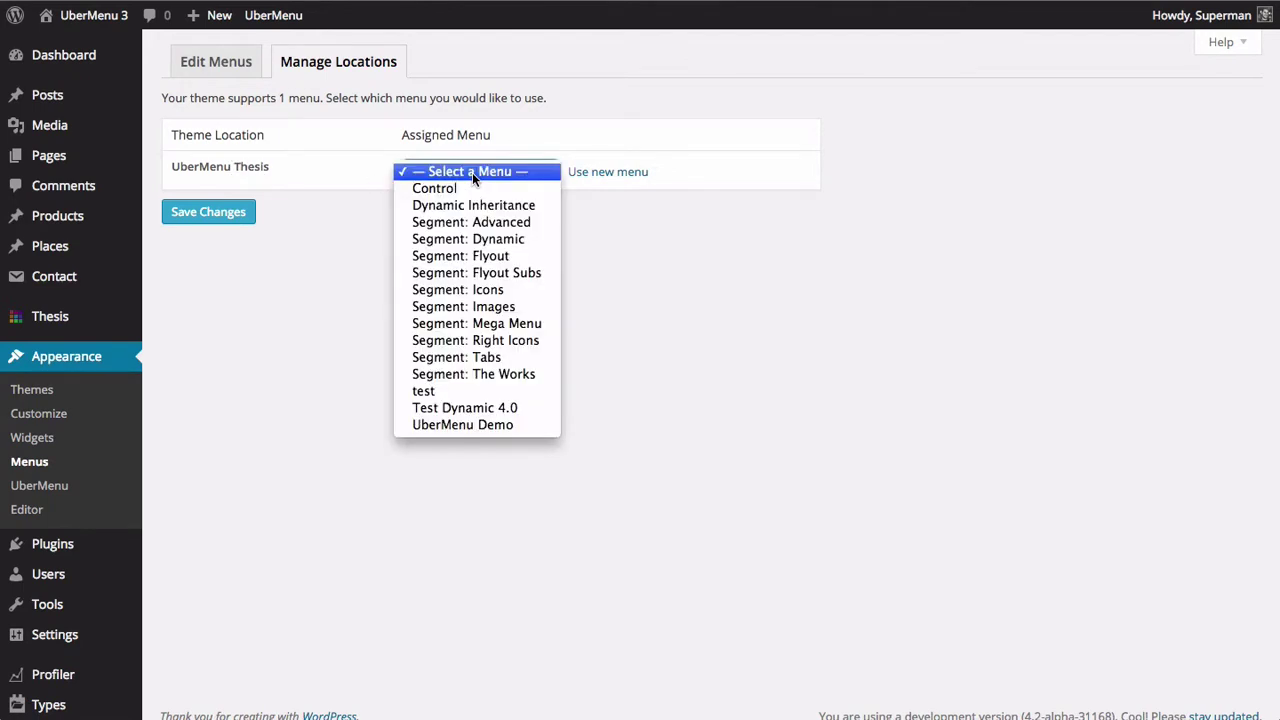
pyautogui.click(458, 505)
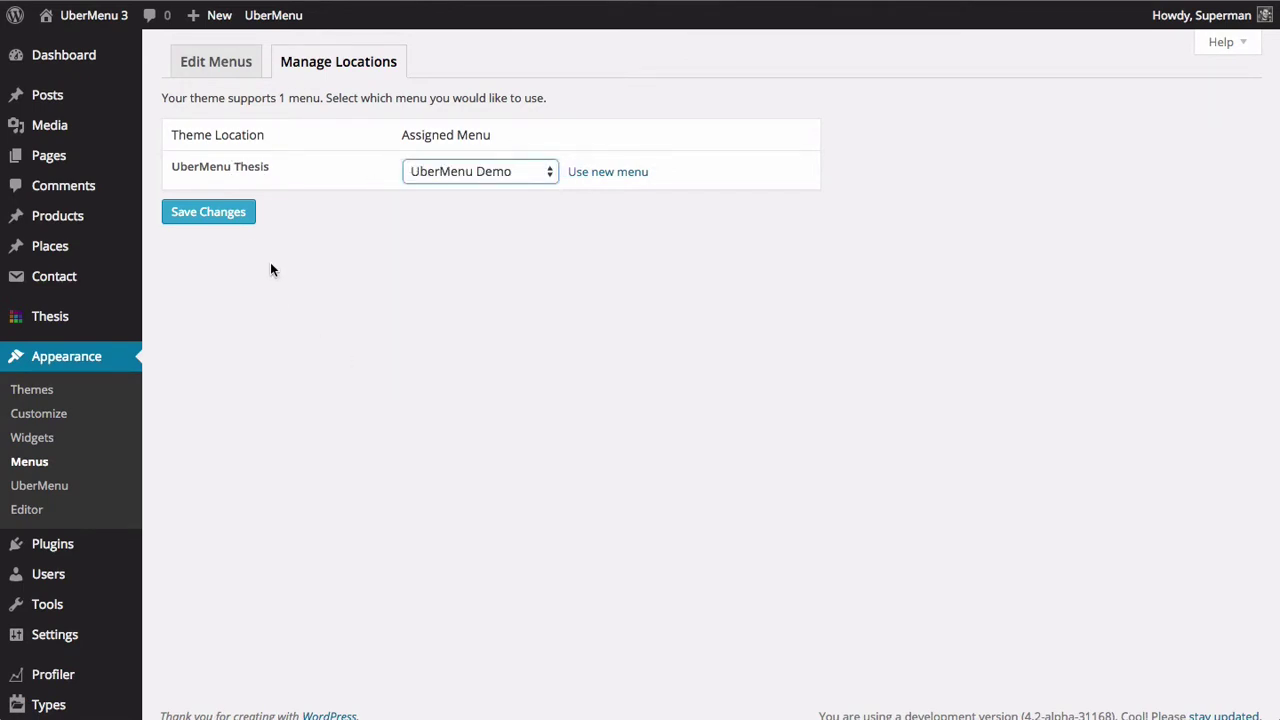
pyautogui.click(232, 214)
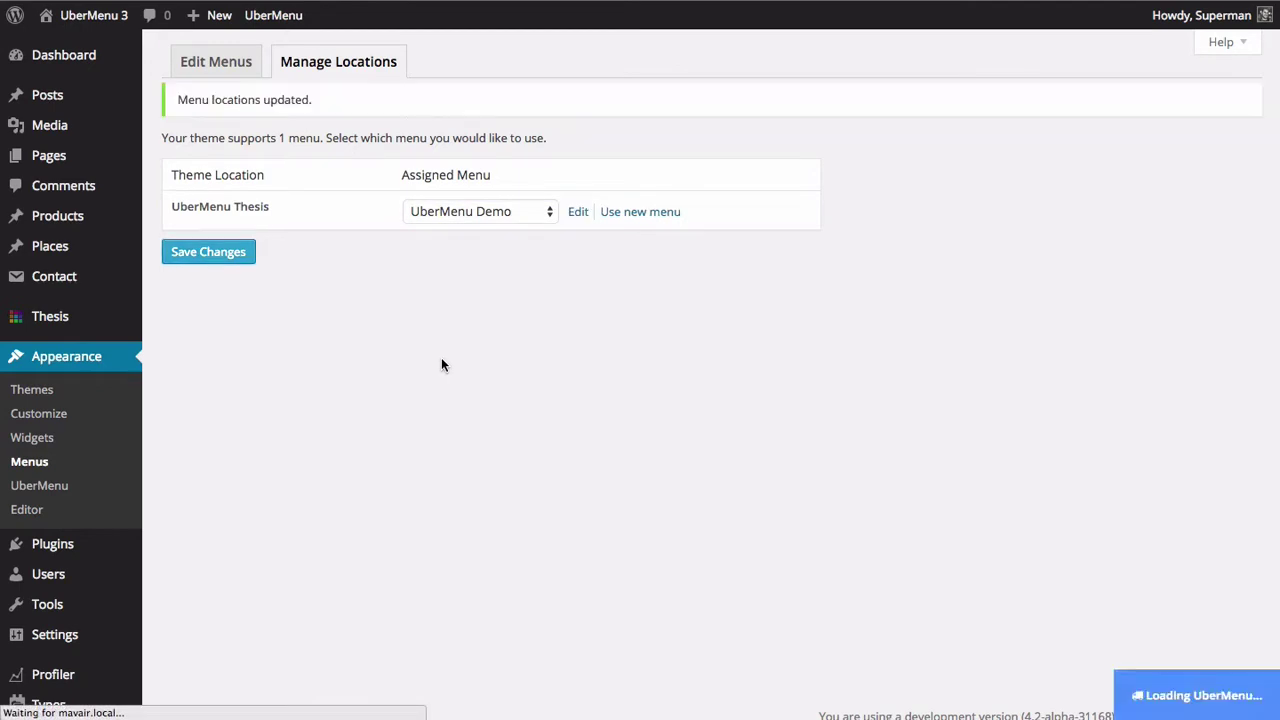
# Reload the front end and check the new mega menu items
pyautogui.click(94, 15)
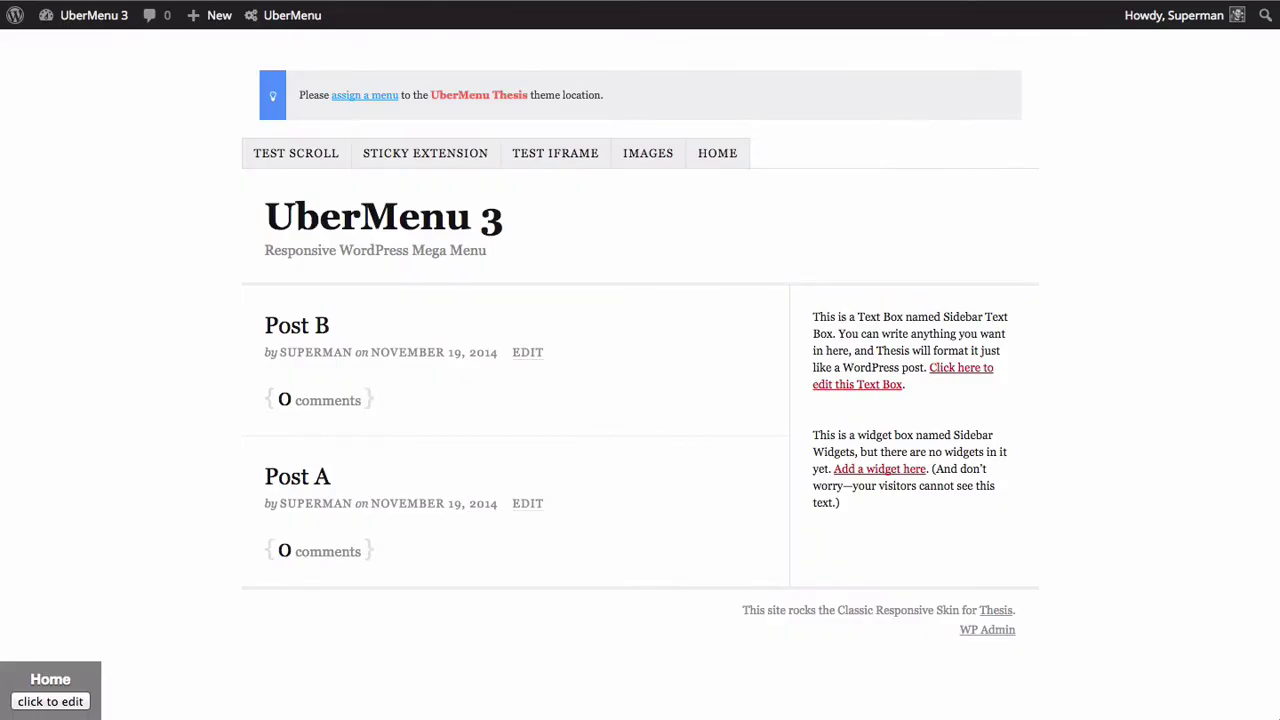
pyautogui.press('super+r')
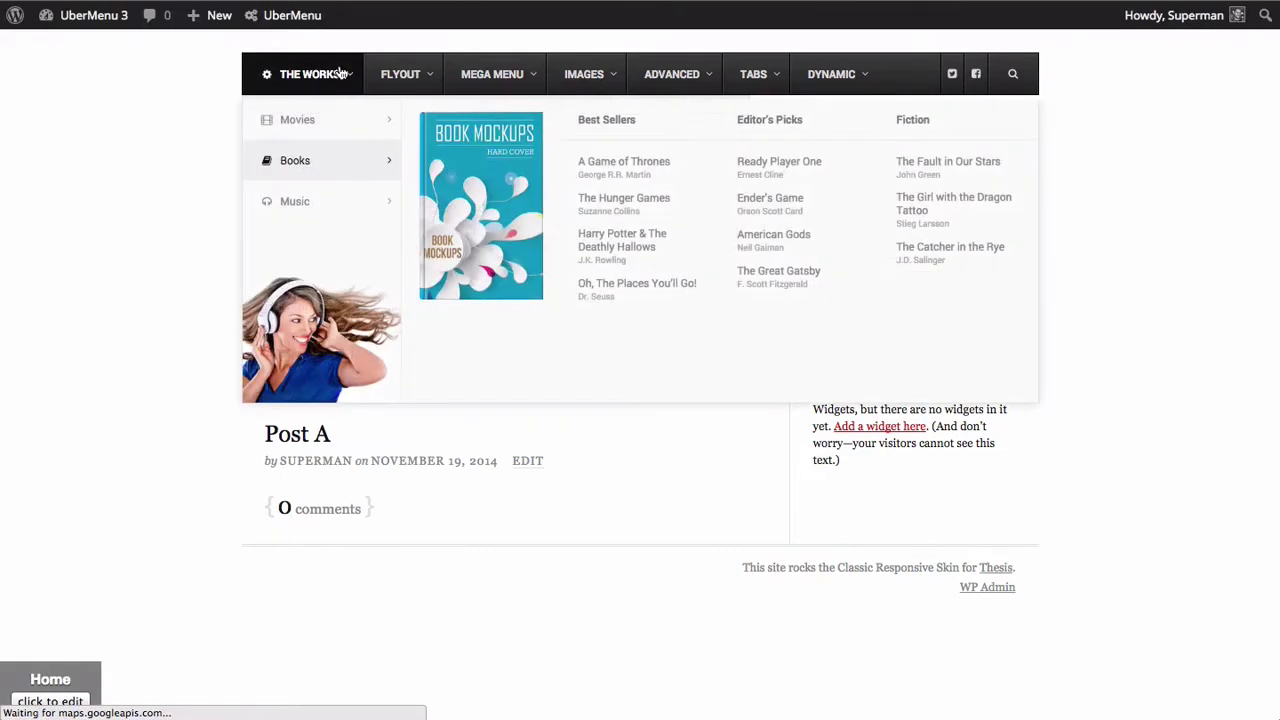
pyautogui.moveTo(492, 76)
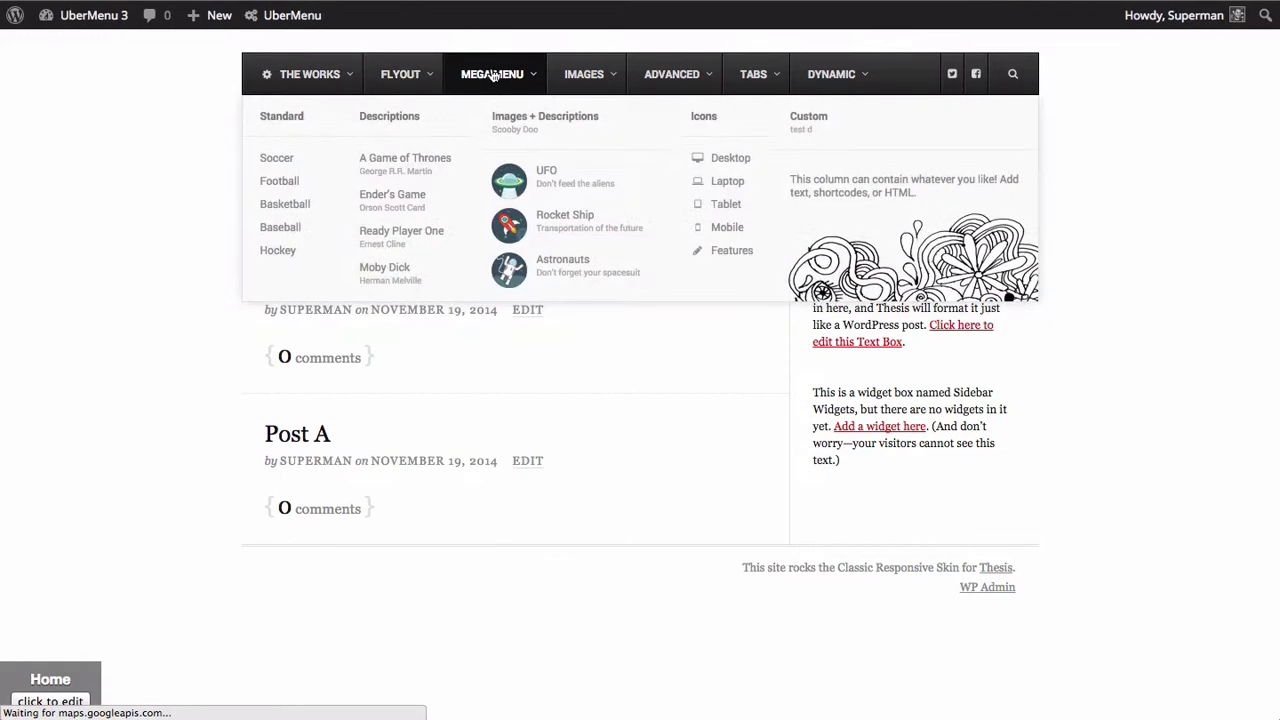
pyautogui.moveTo(558, 76)
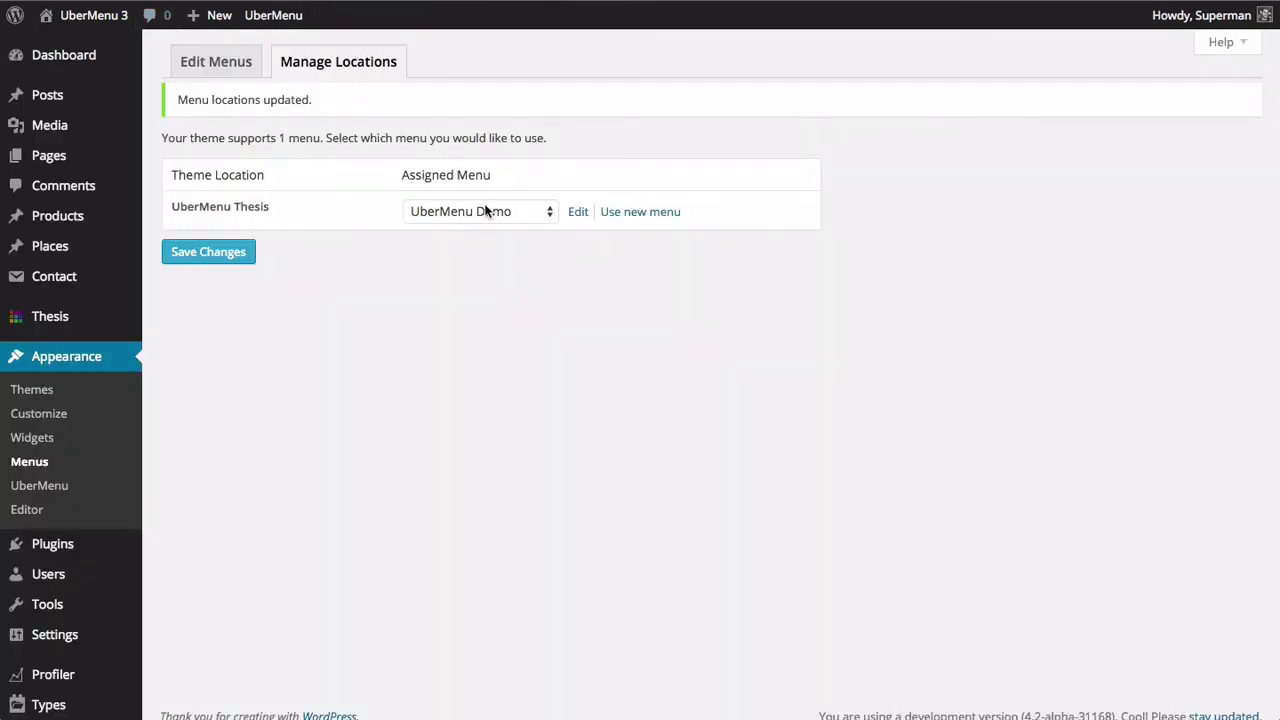
# Clear the UberMenu Thesis location's menu, save, and return to the Thesis boxes page
pyautogui.click(487, 211)
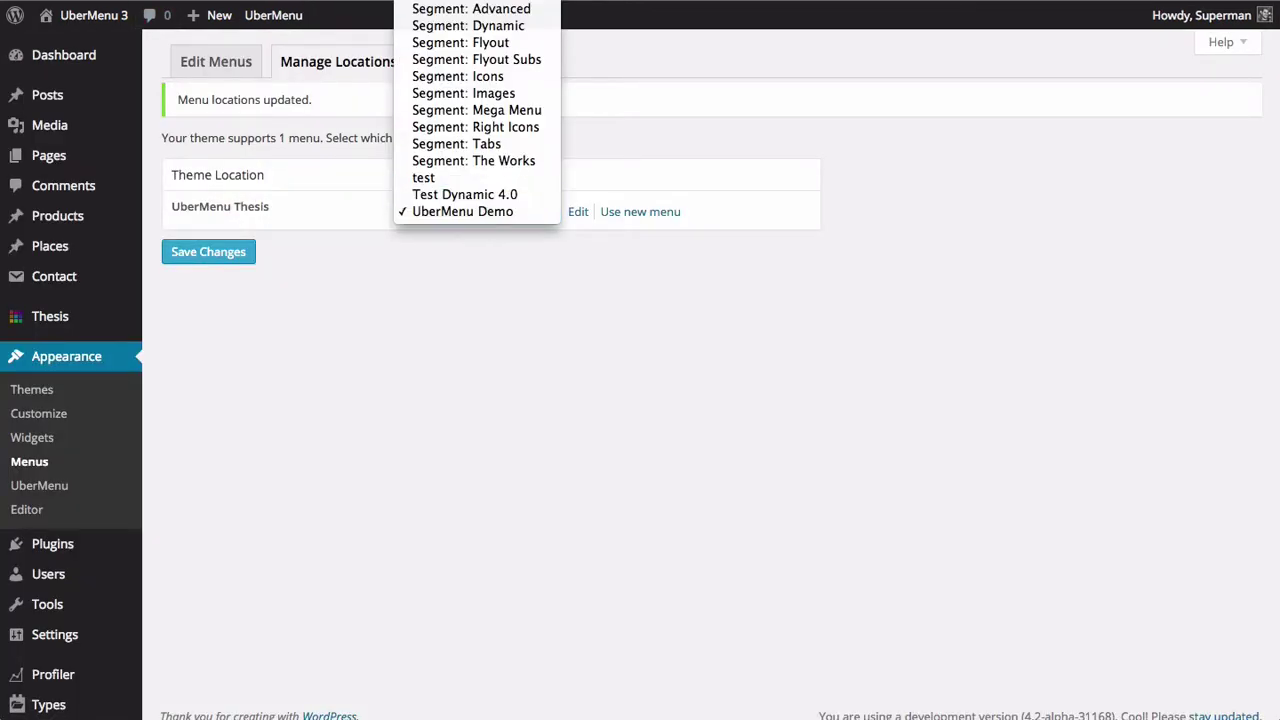
pyautogui.click(470, 8)
pyautogui.click(210, 252)
pyautogui.click(90, 14)
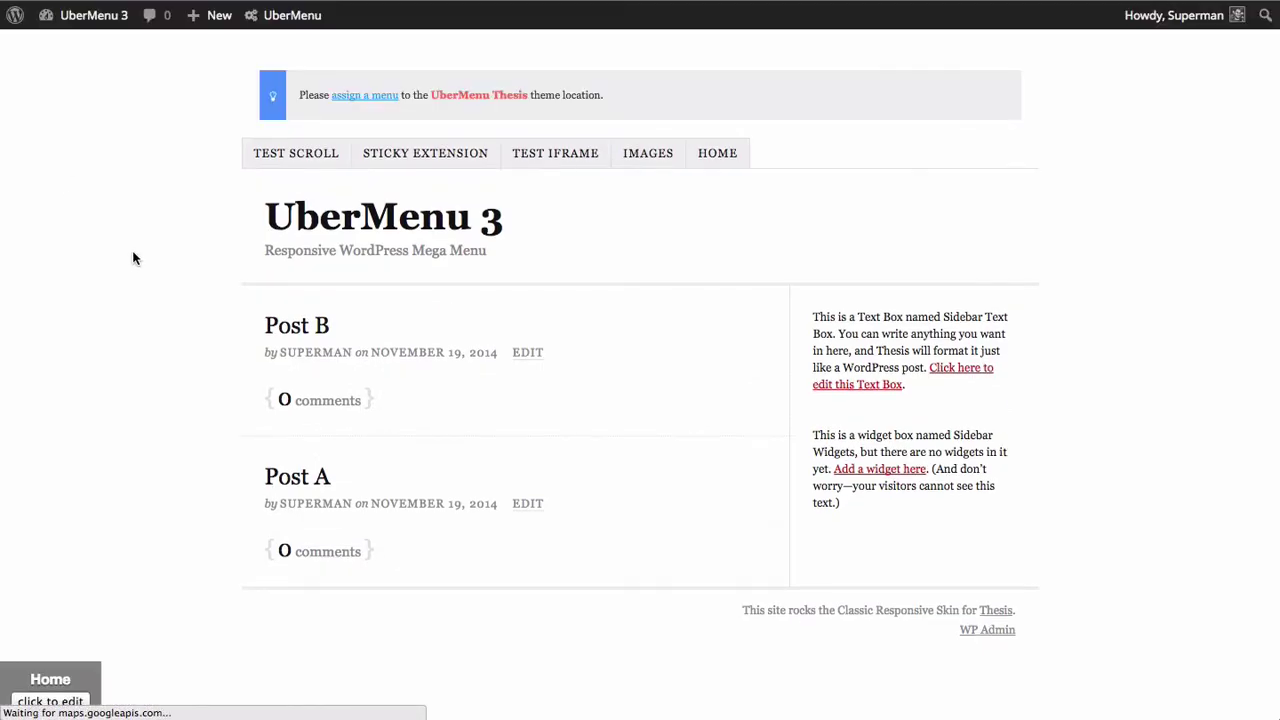
pyautogui.click(462, 97)
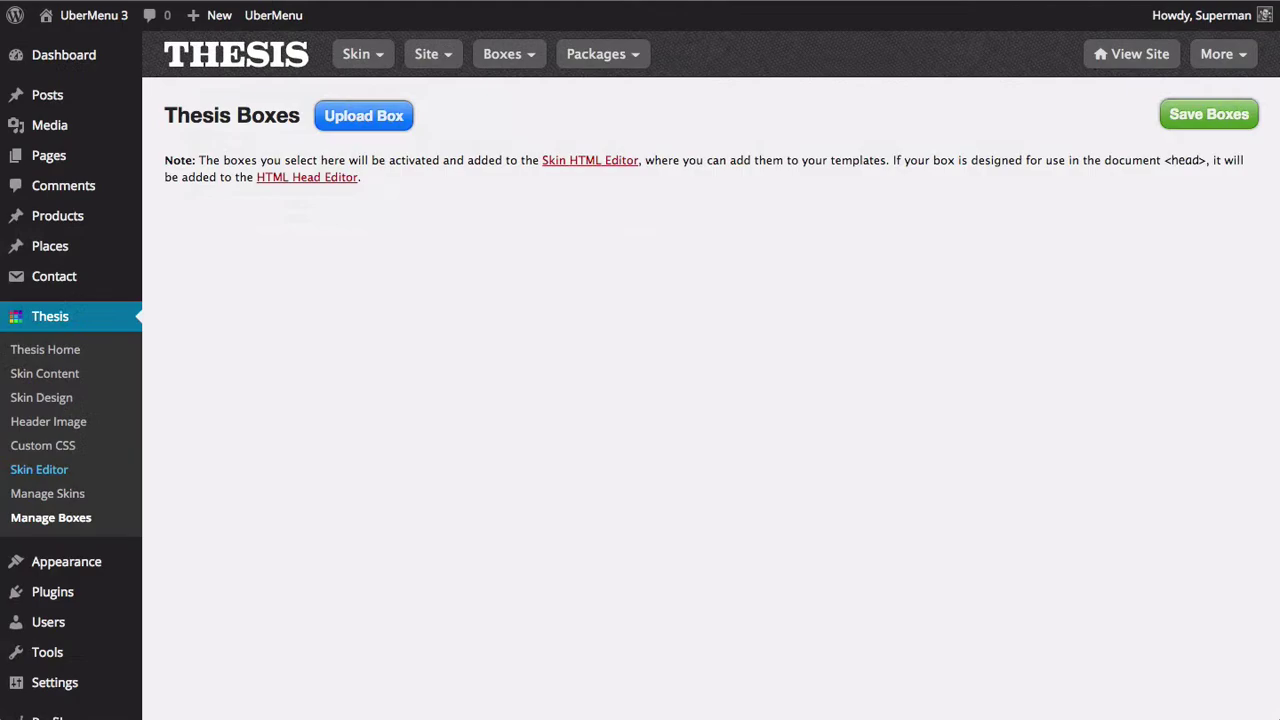
# Open the Home template's UberMenu Nav Menu box options, keeping UberMenu Thesis as theme location
pyautogui.click(39, 469)
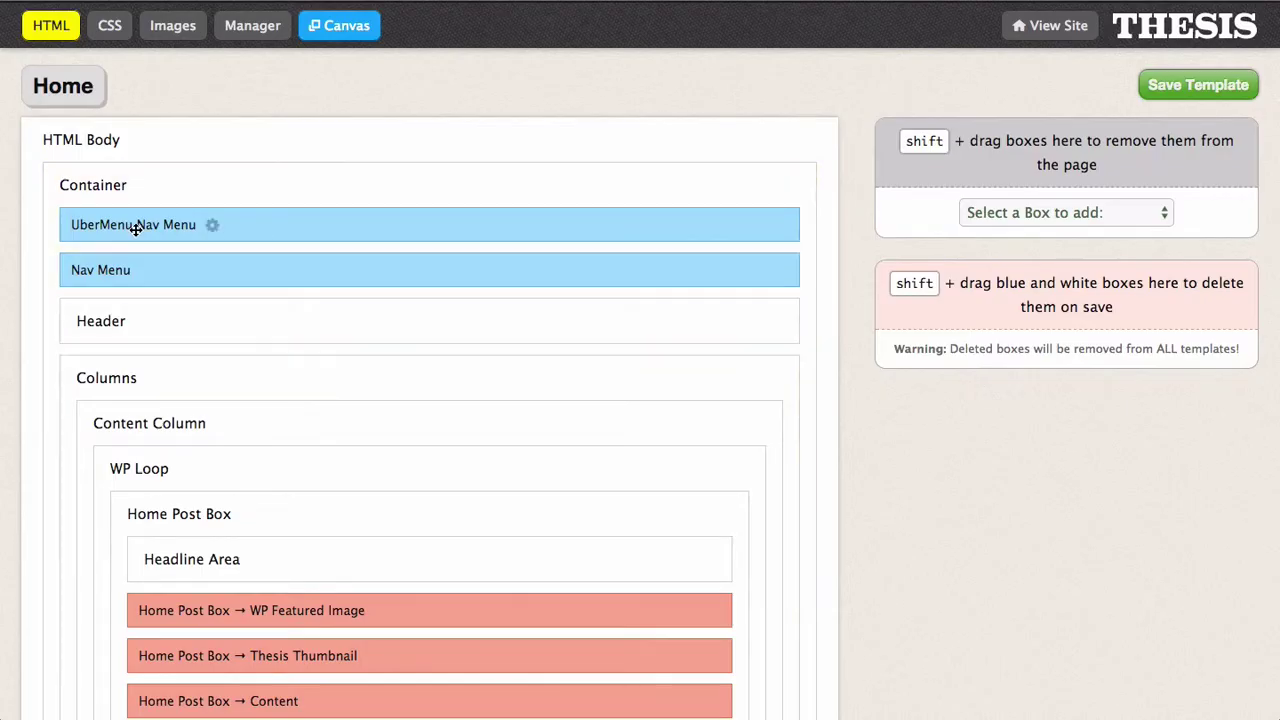
pyautogui.click(212, 227)
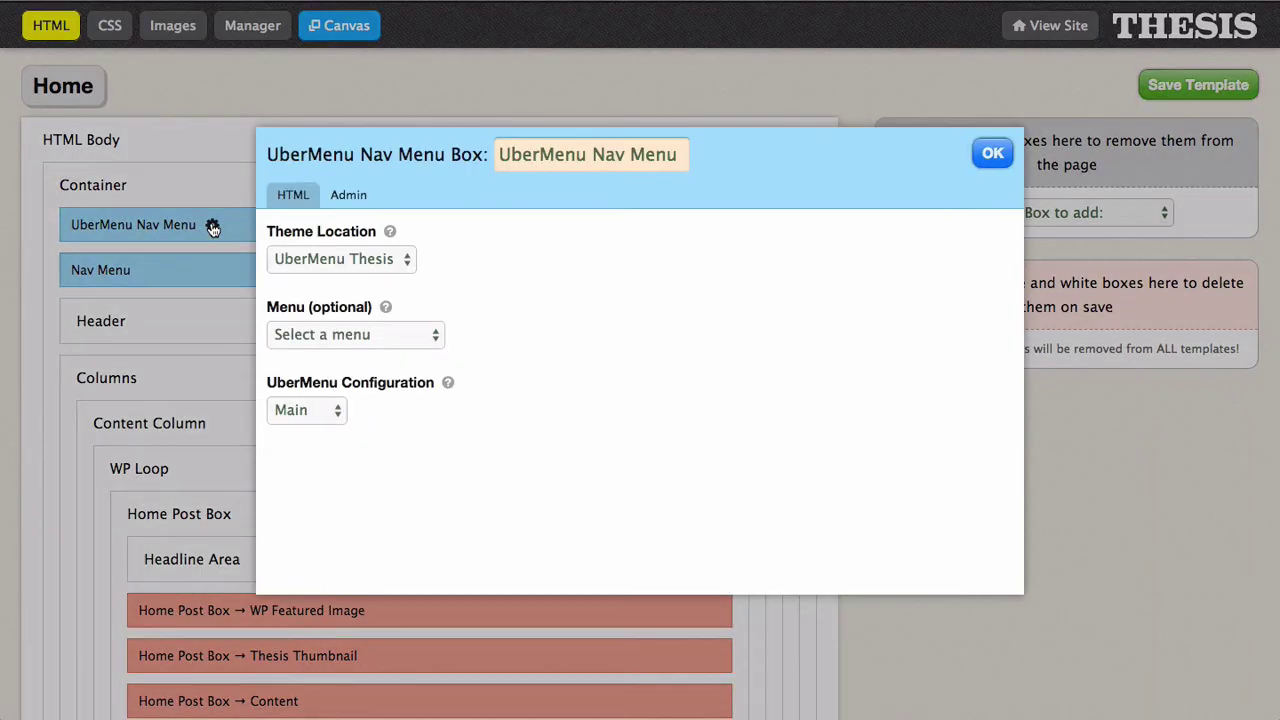
pyautogui.click(359, 256)
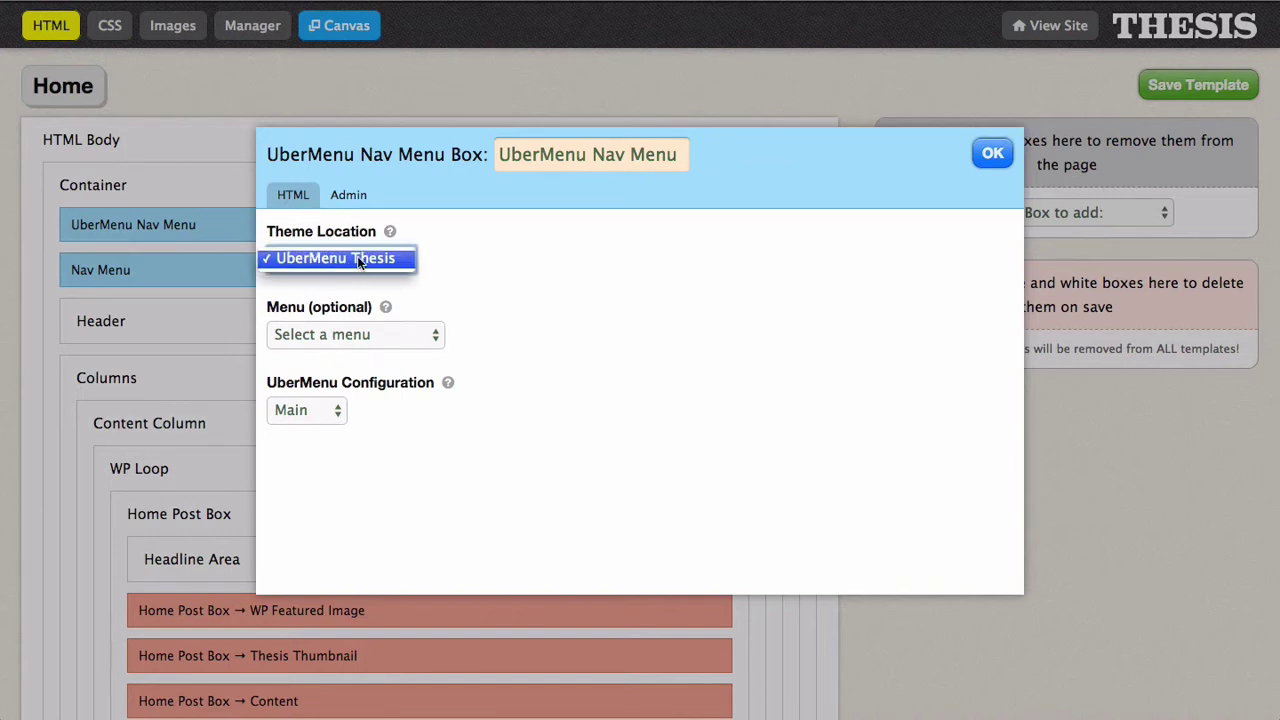
pyautogui.click(369, 259)
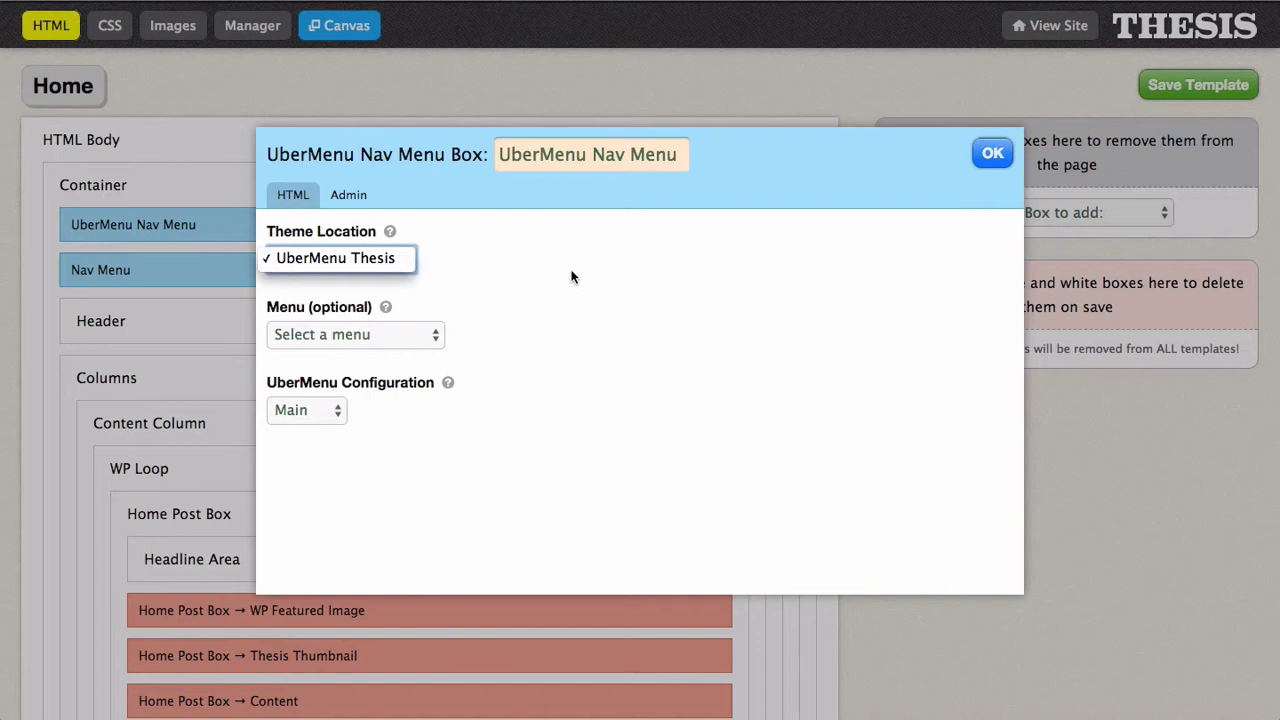
pyautogui.click(510, 268)
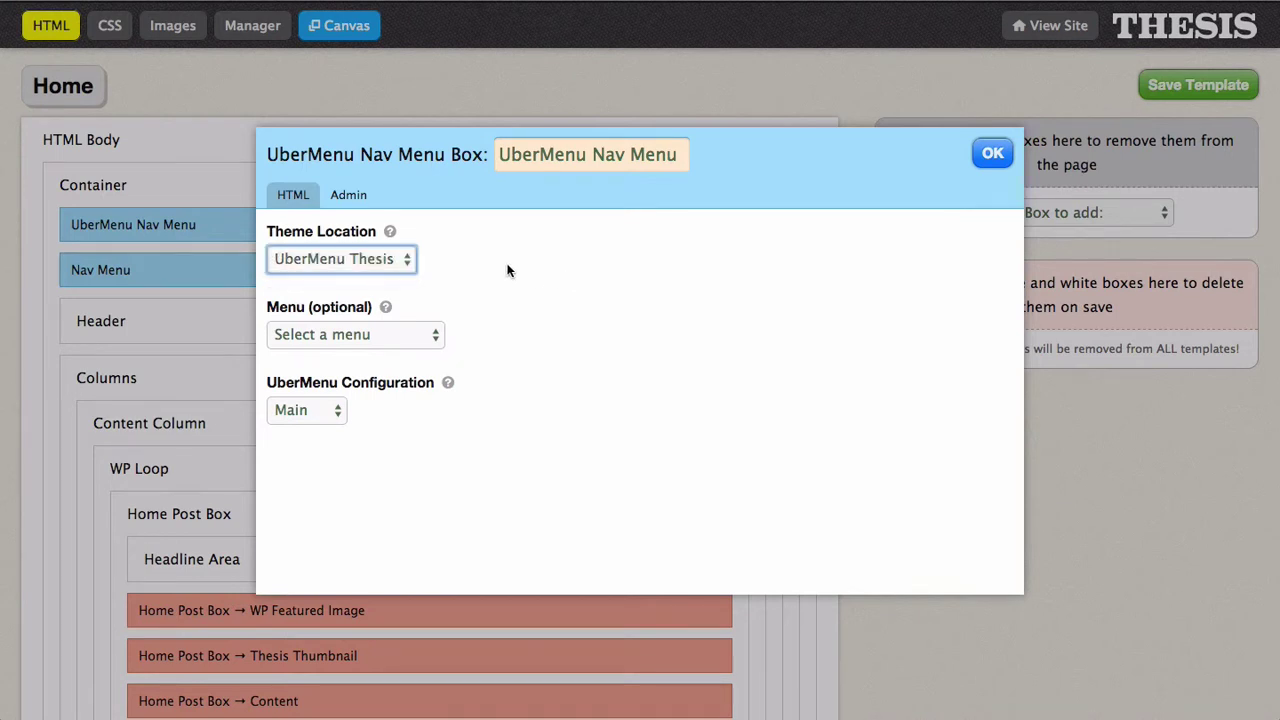
# Set the box menu to UberMenu Demo with Main configuration and save the Home template
pyautogui.click(359, 334)
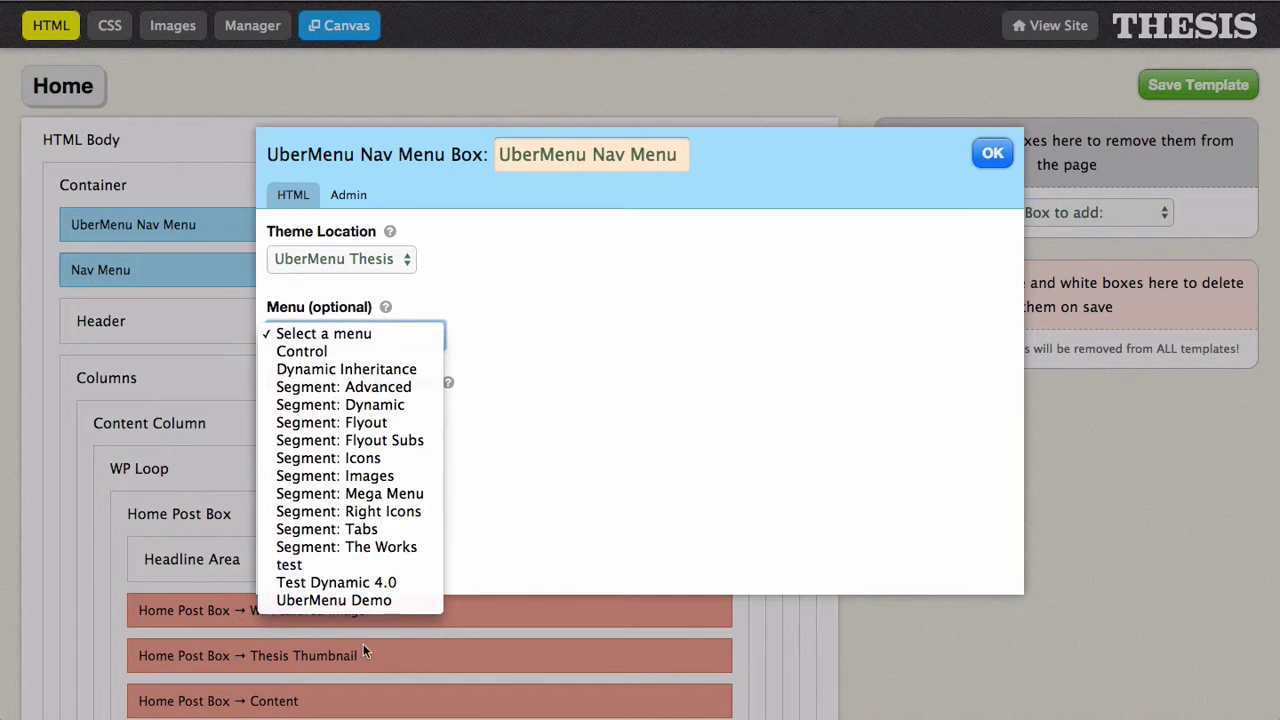
pyautogui.click(377, 601)
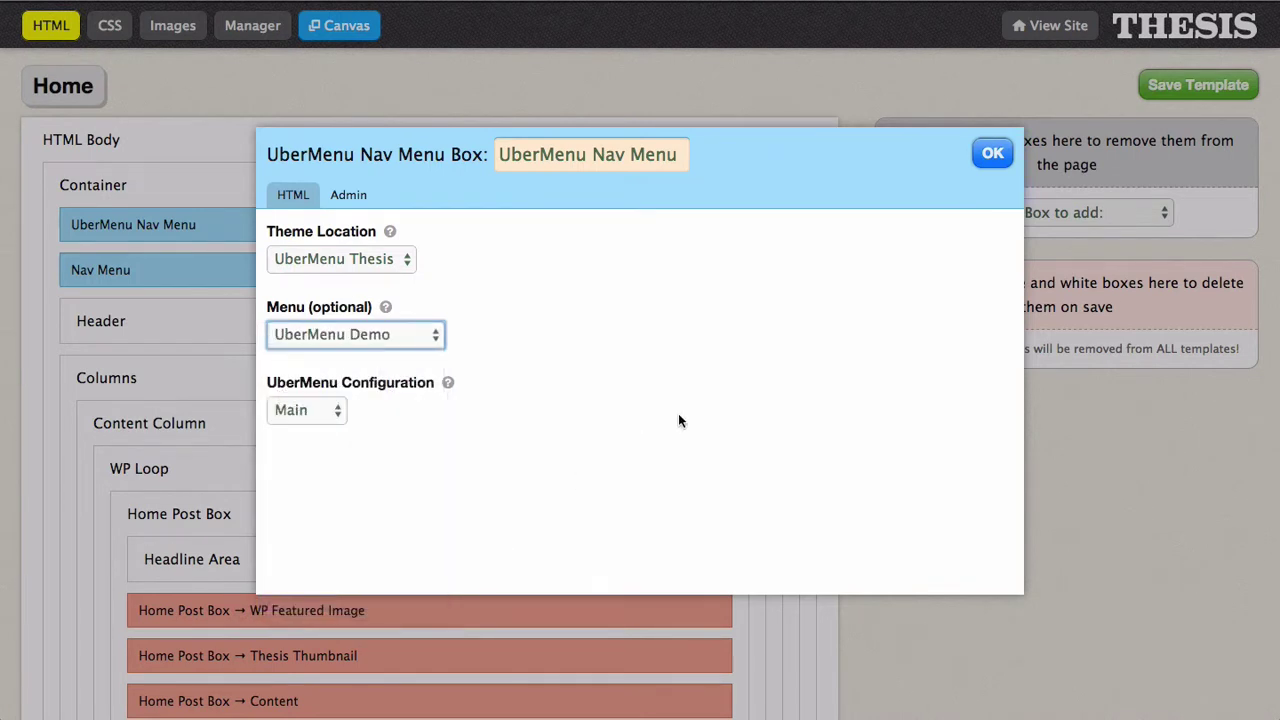
pyautogui.click(319, 408)
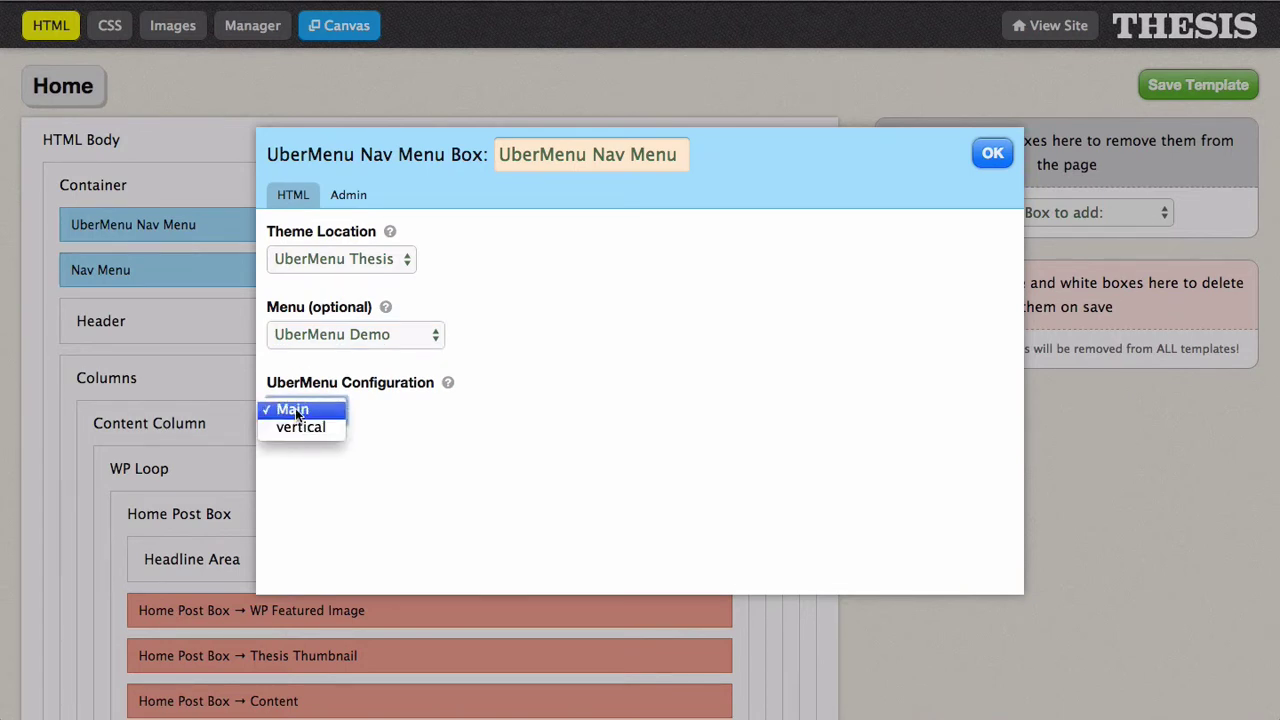
pyautogui.click(297, 409)
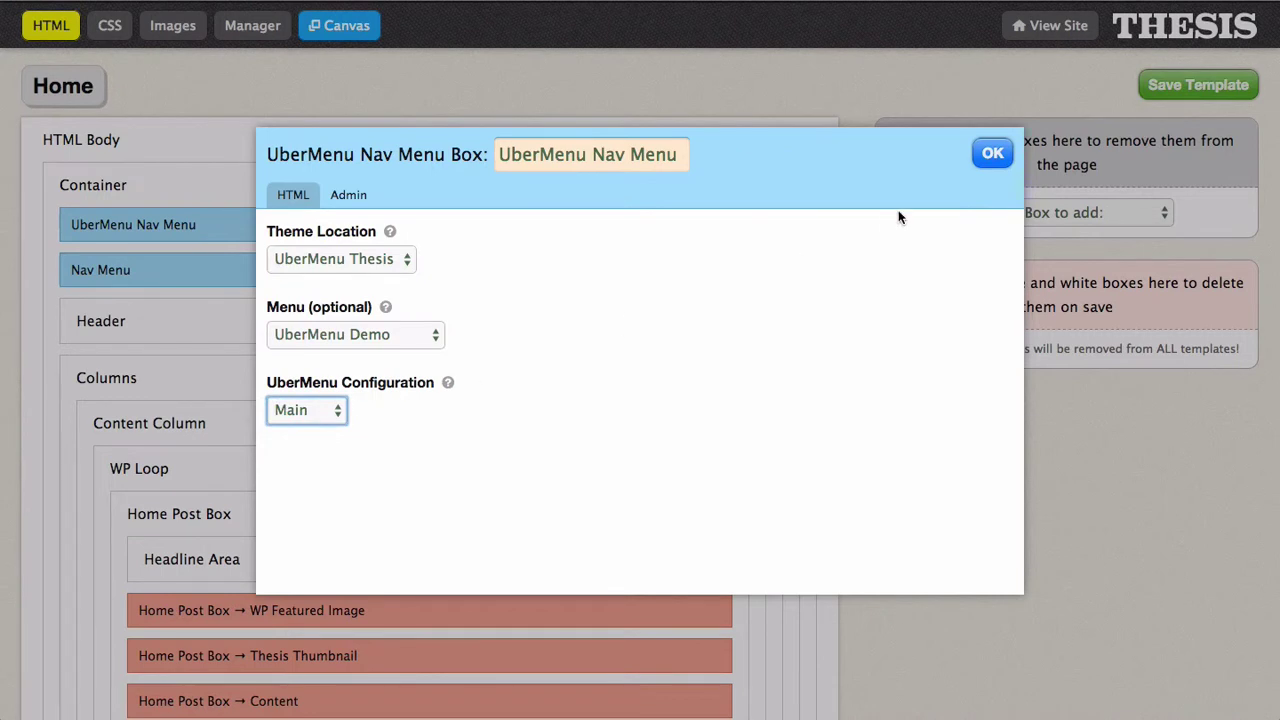
pyautogui.click(999, 155)
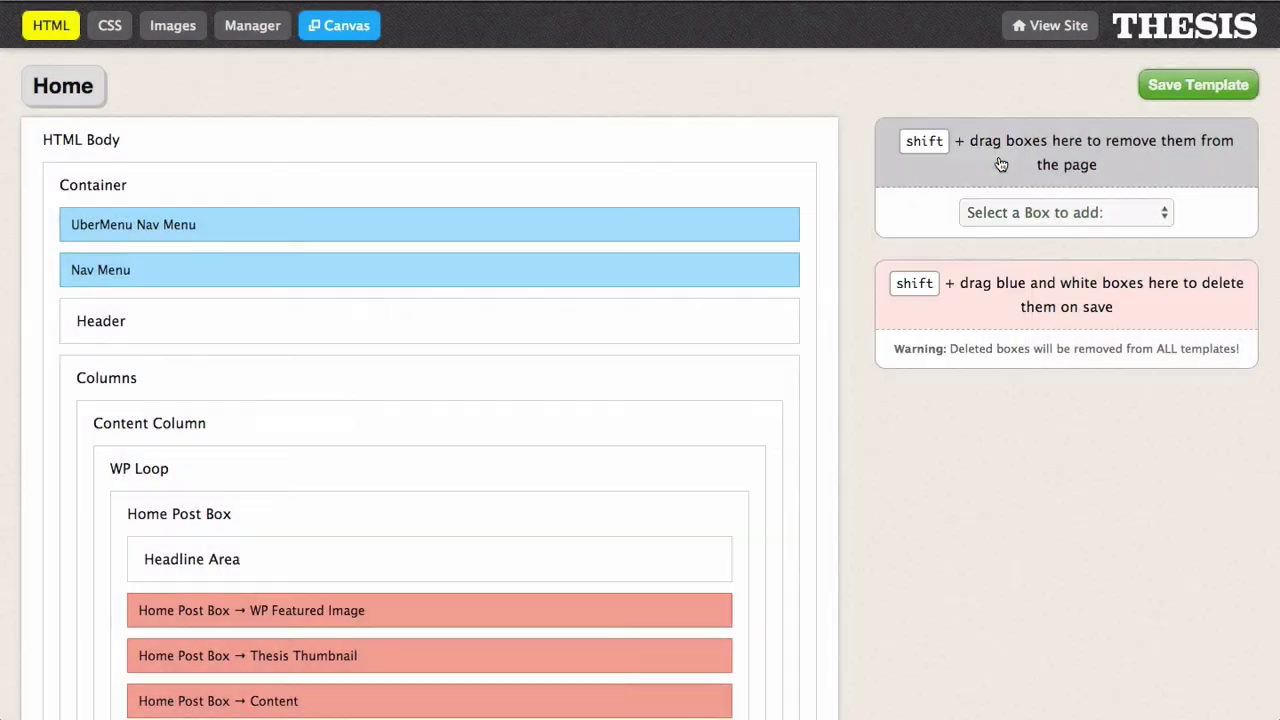
pyautogui.click(1190, 88)
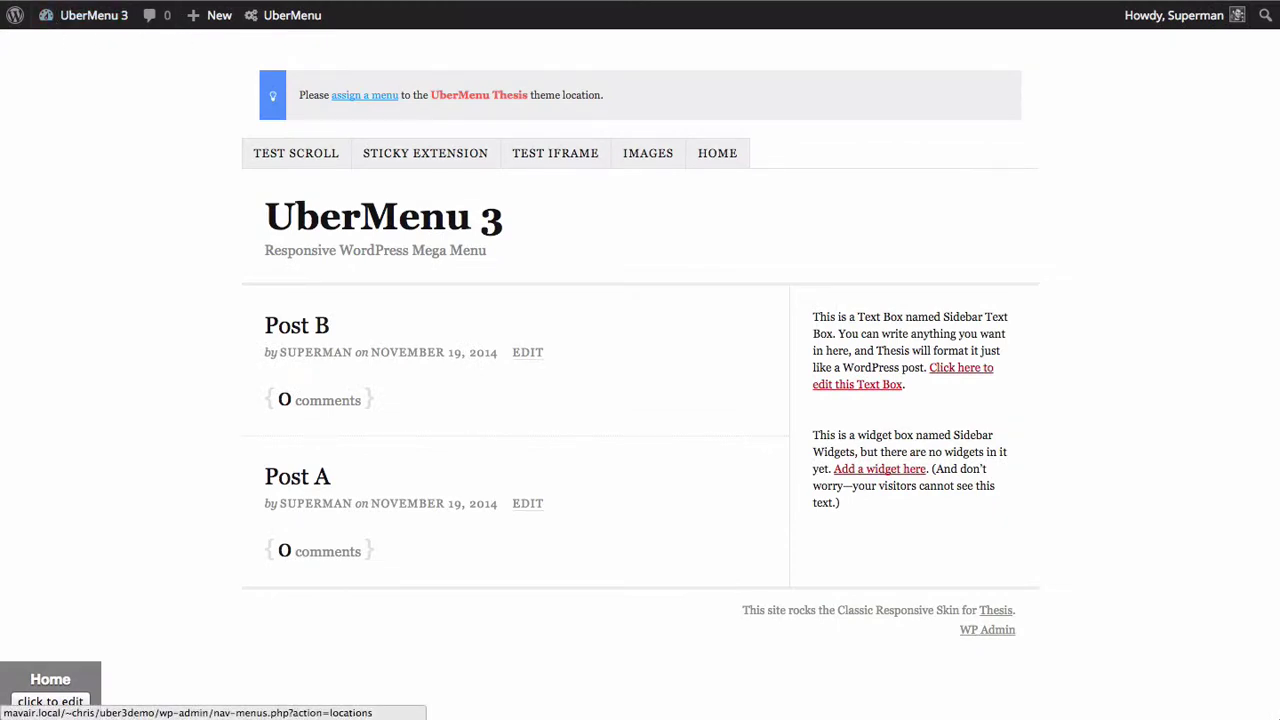
# Load the front page and test the UberMenu and Thesis nav dropdowns
pyautogui.click(364, 95)
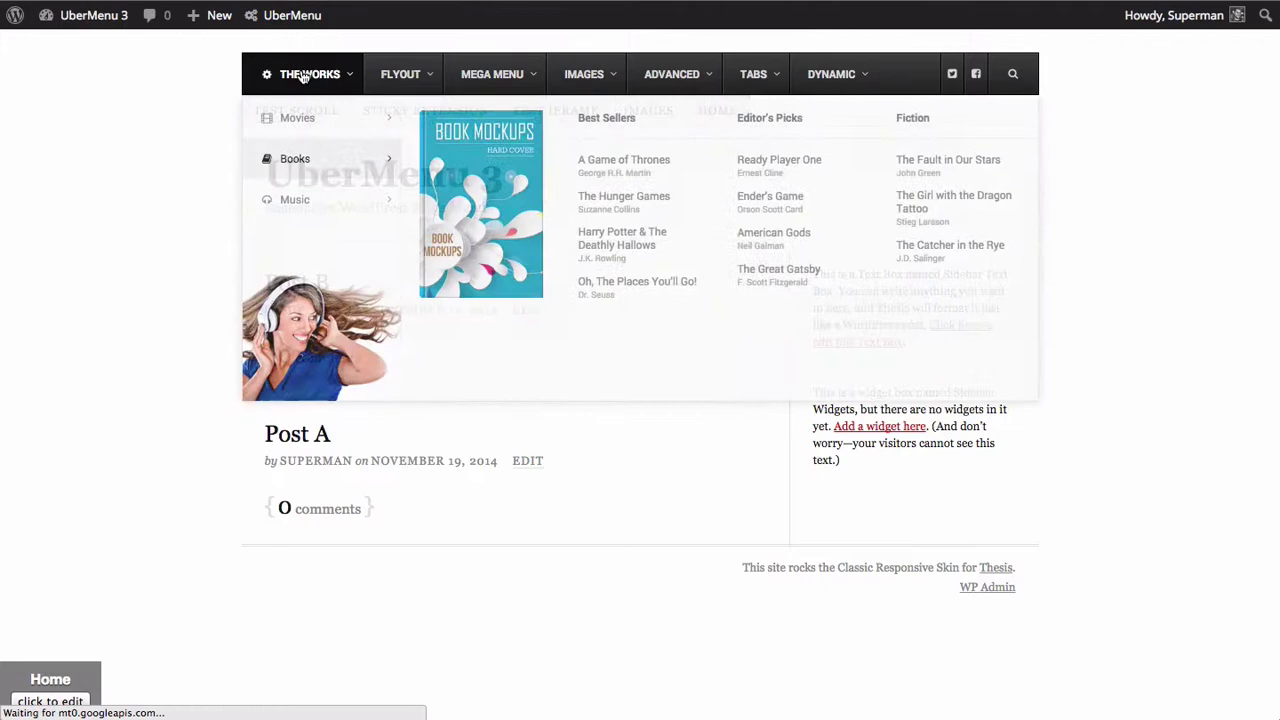
pyautogui.moveTo(418, 78)
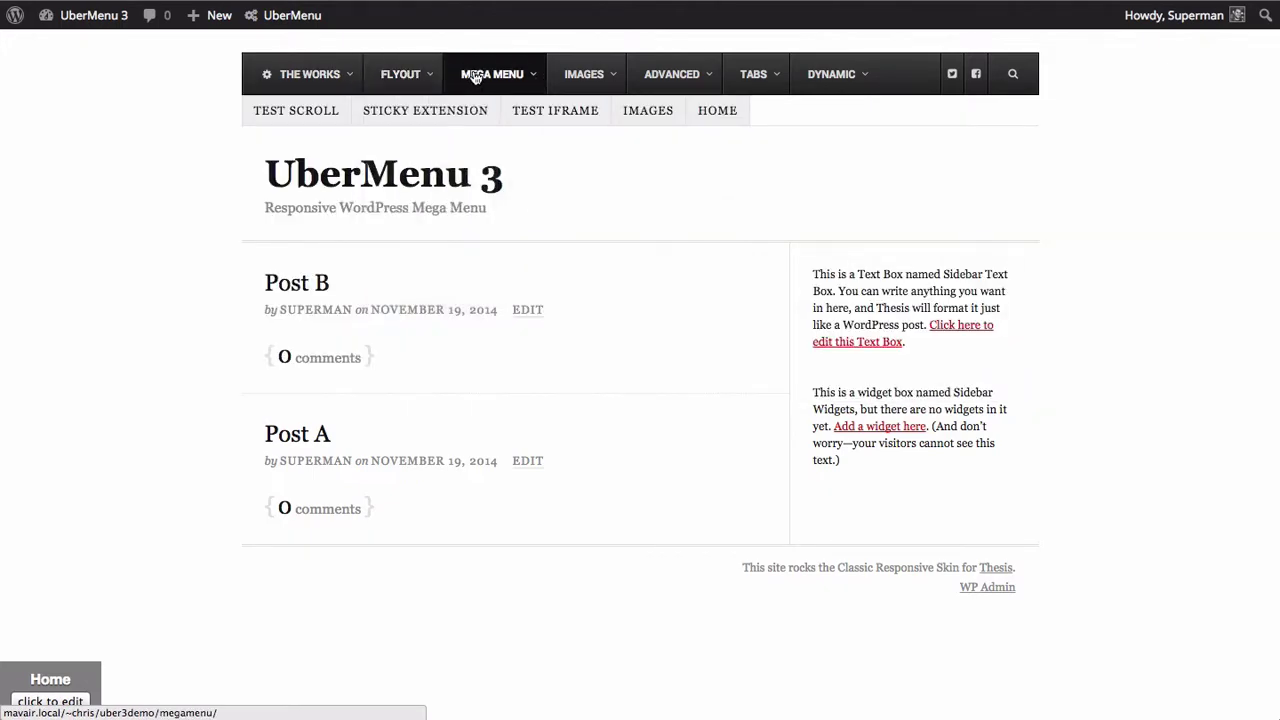
pyautogui.moveTo(607, 77)
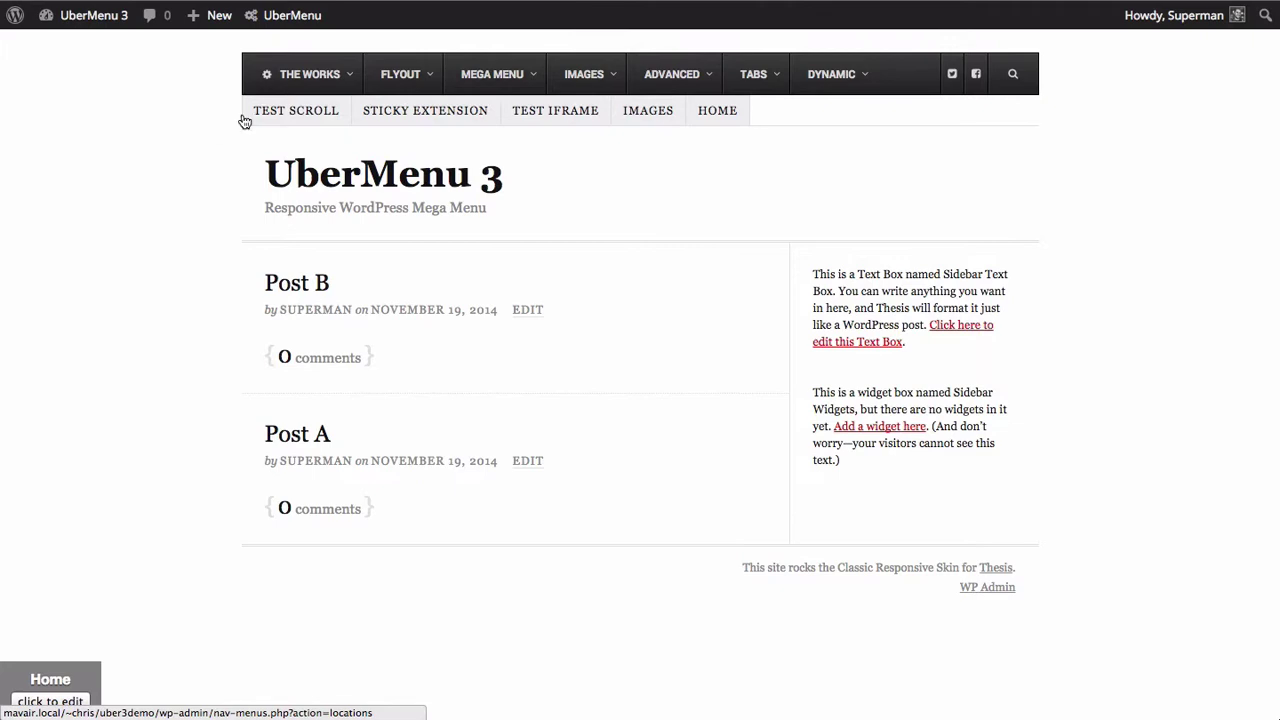
pyautogui.moveTo(647, 112)
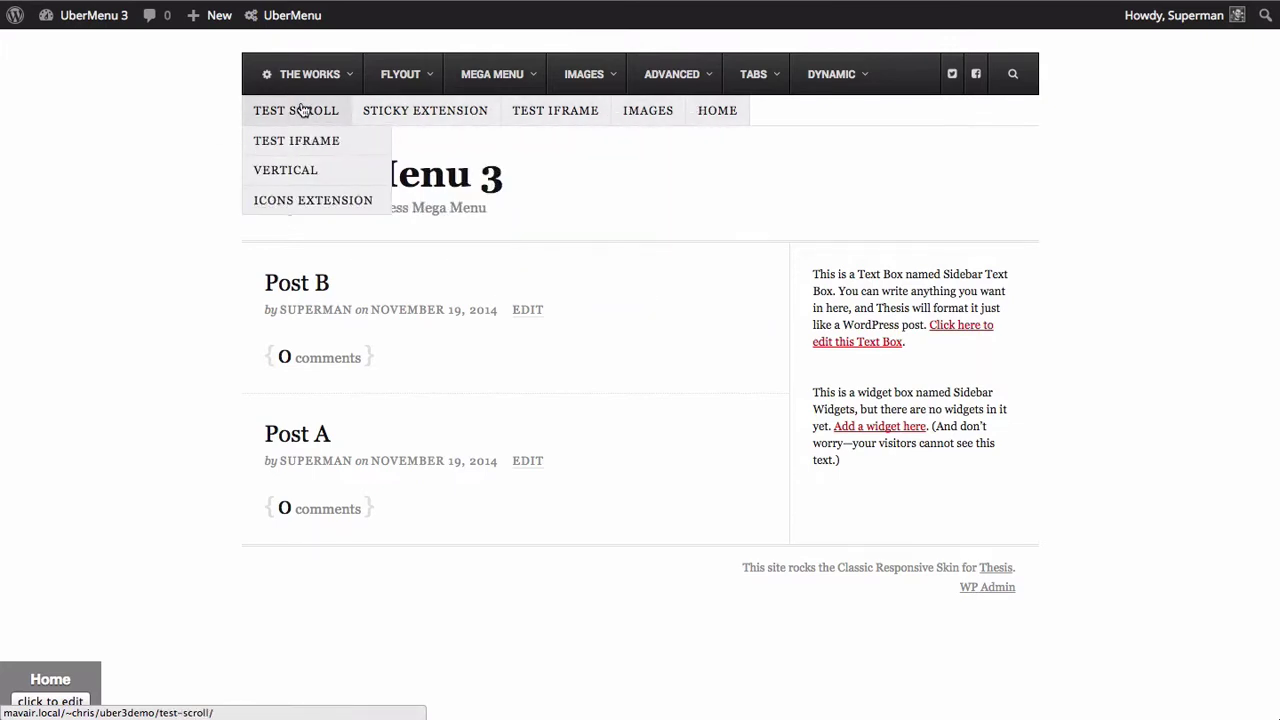
pyautogui.moveTo(424, 115)
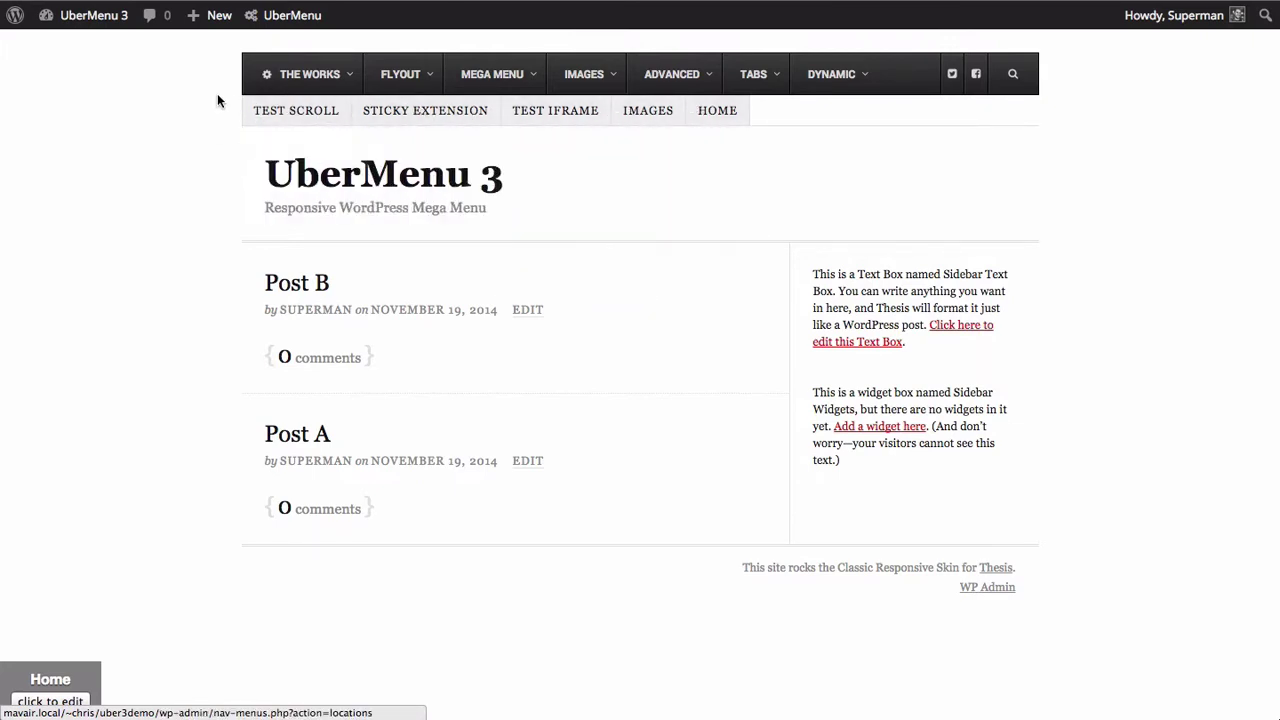
pyautogui.moveTo(364, 115)
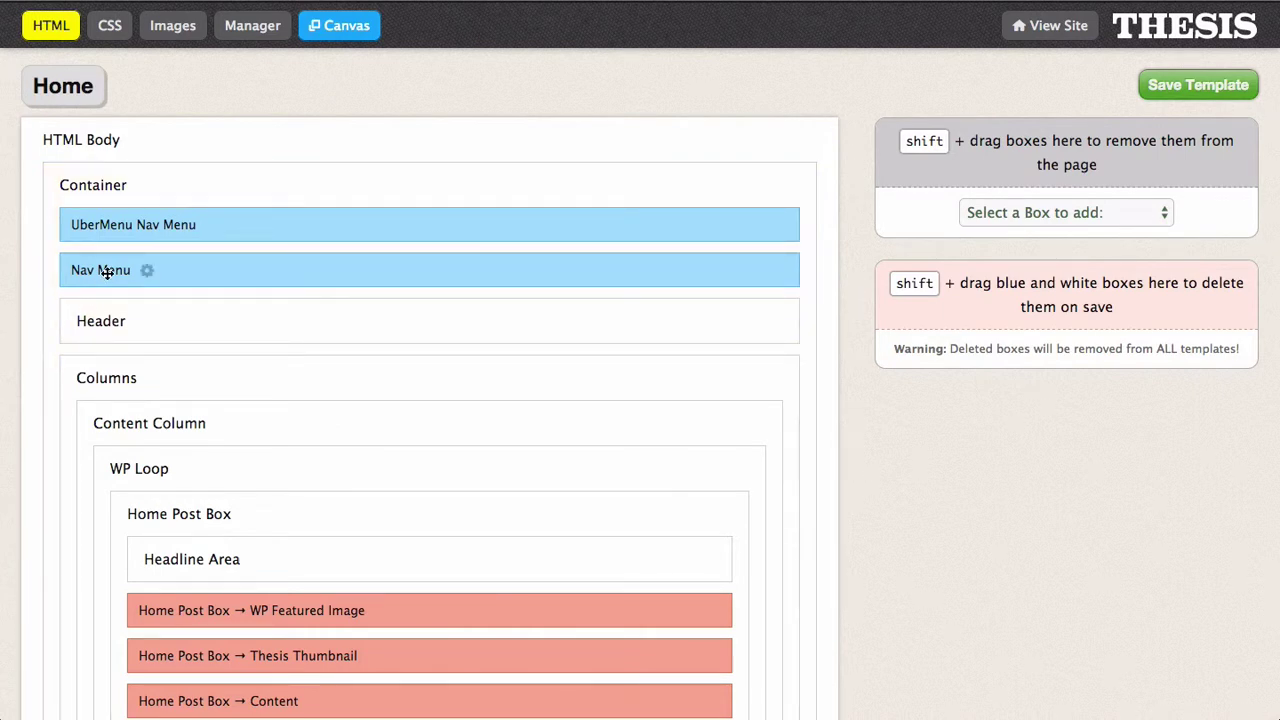
# Delete the standard Nav Menu box from the Home template and save the template
pyautogui.moveTo(90, 272); pyautogui.dragTo(1006, 297)
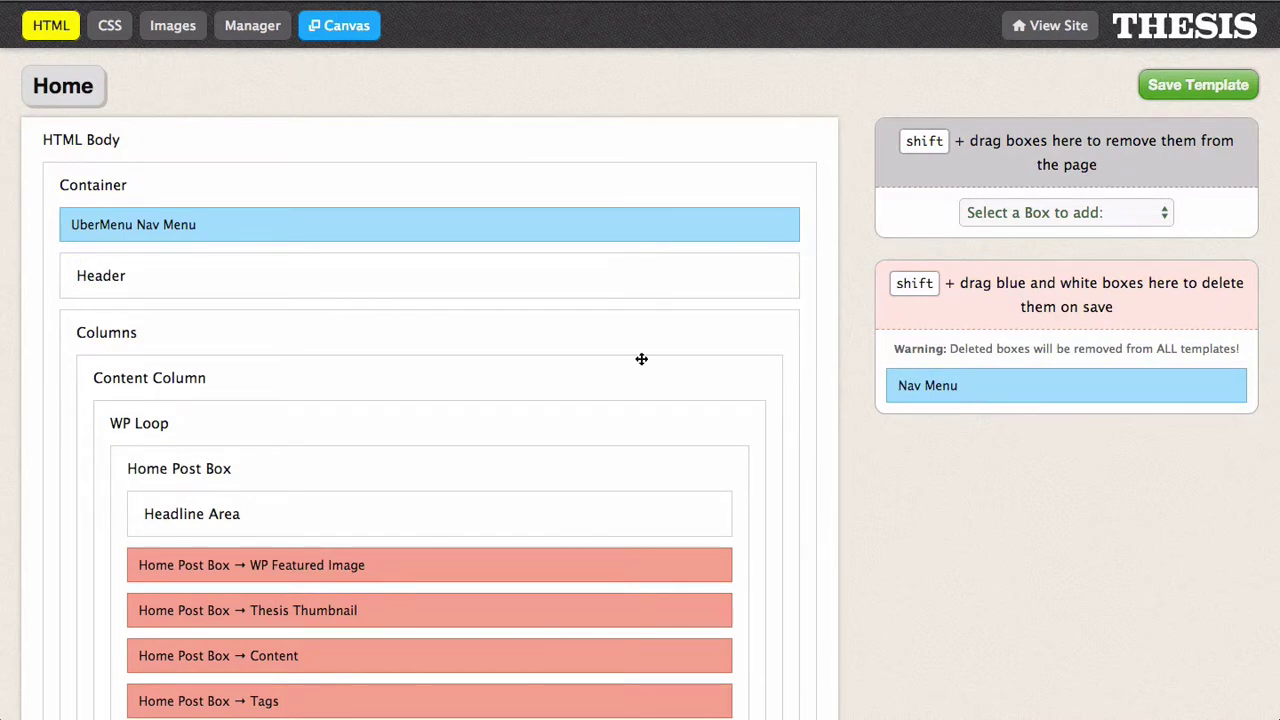
pyautogui.click(1188, 92)
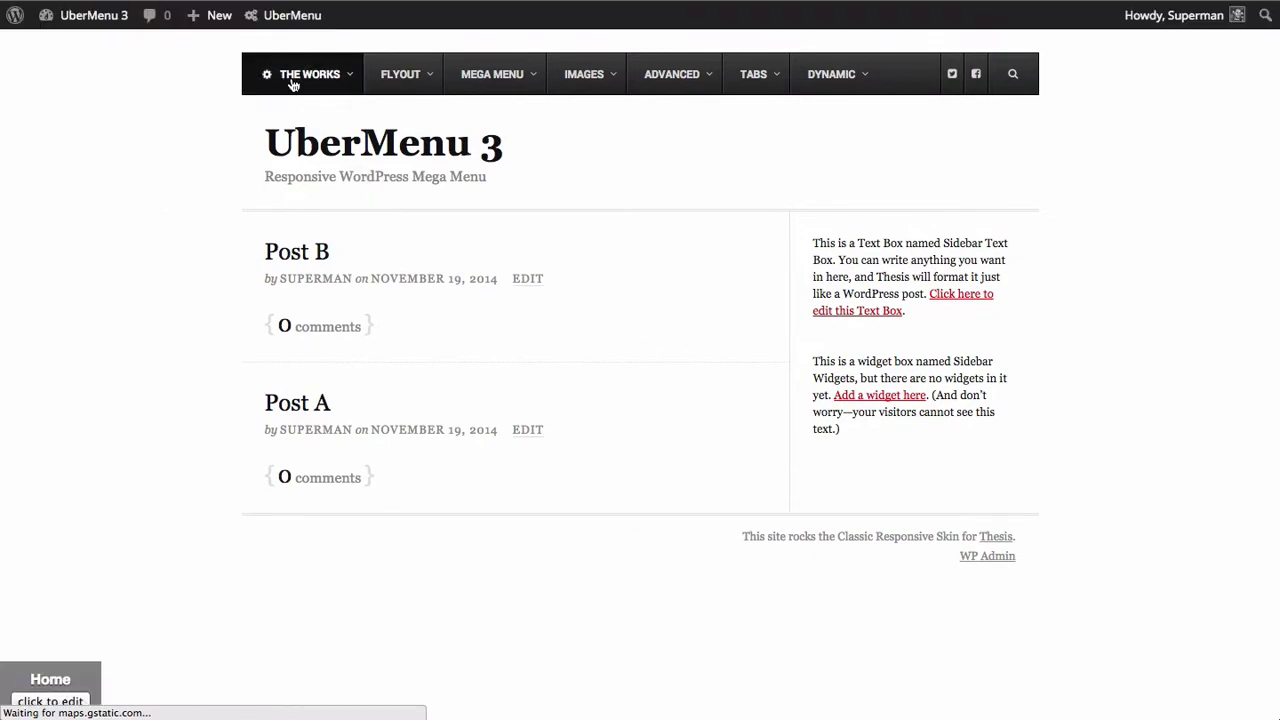
# Check the UberMenu dropdowns under THE WORKS and FLYOUT on the front page
pyautogui.moveTo(296, 83)
pyautogui.moveTo(395, 82)
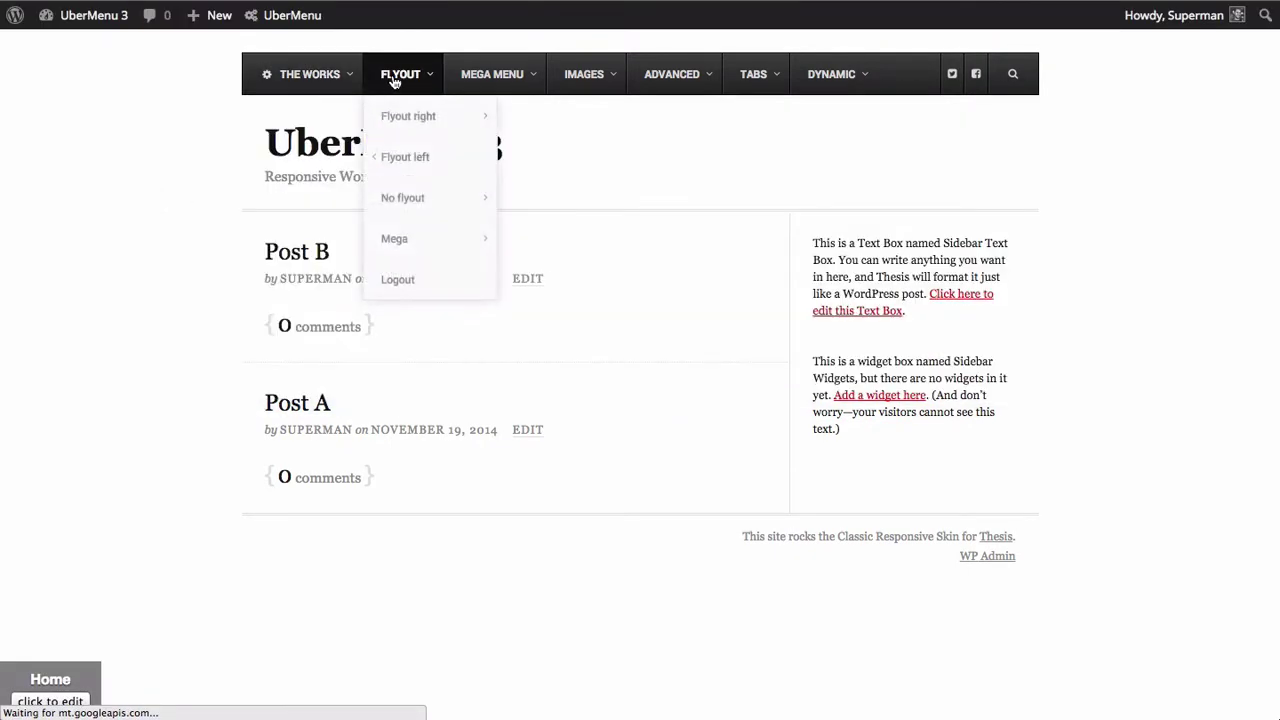